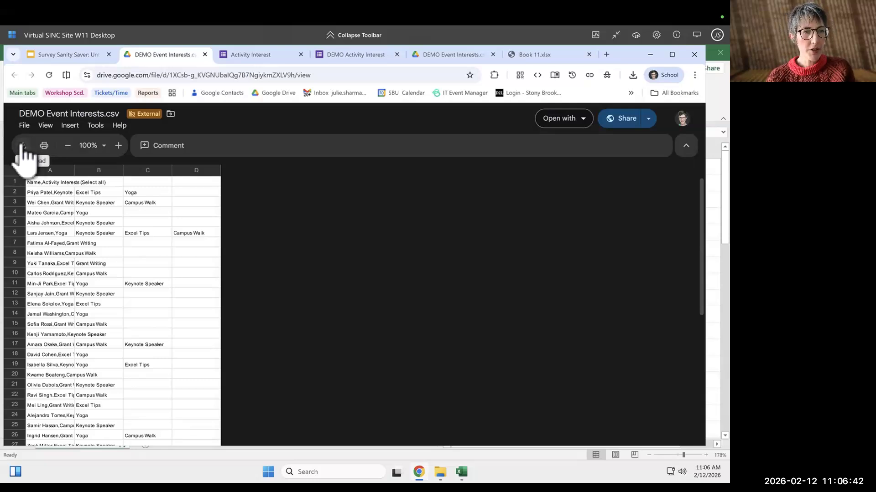
Download the DEMO Event Interests.csv file from the Drive preview.
click(22, 146)
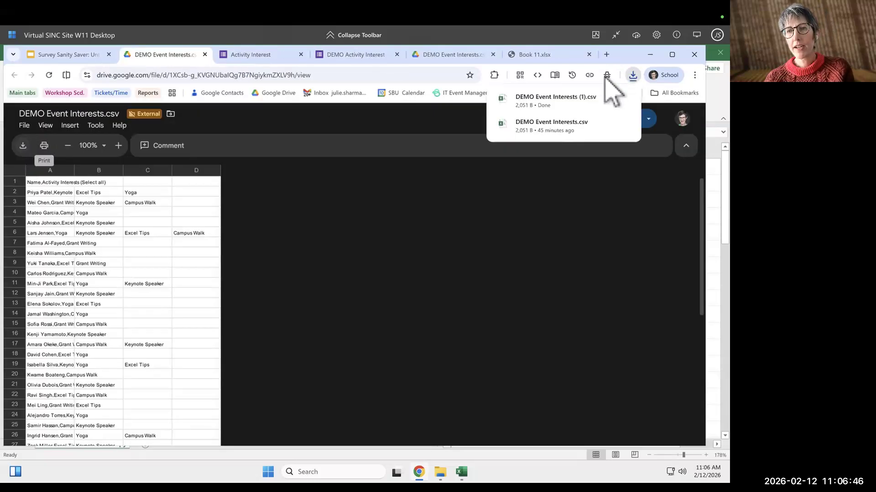
mouse_move(540, 95)
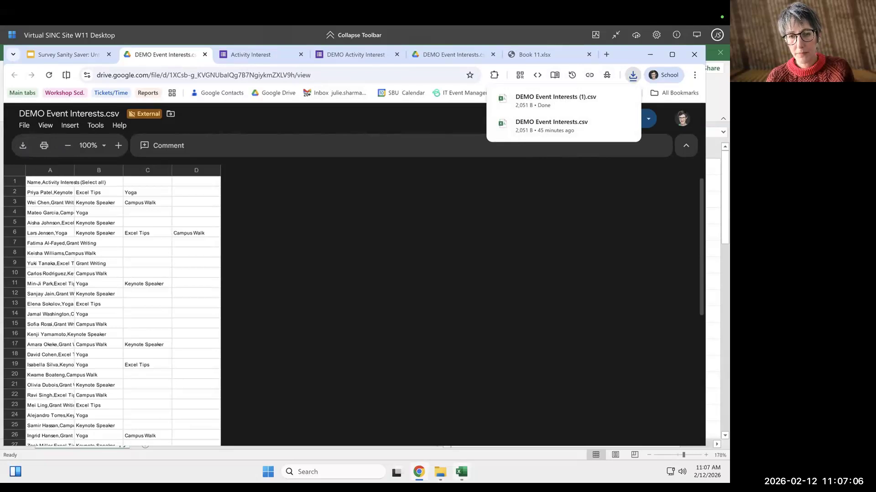
Switch to the Book1 Excel workbook and review the existing Name and Activity Interests table.
click(461, 471)
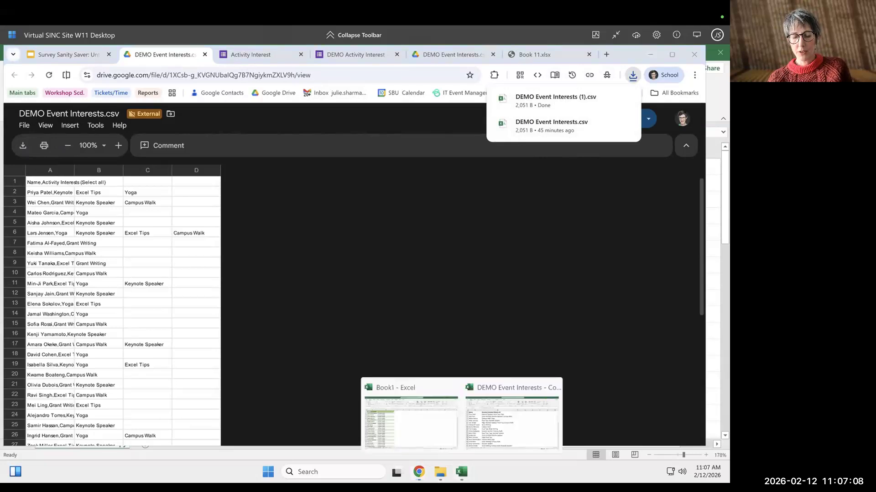
click(432, 432)
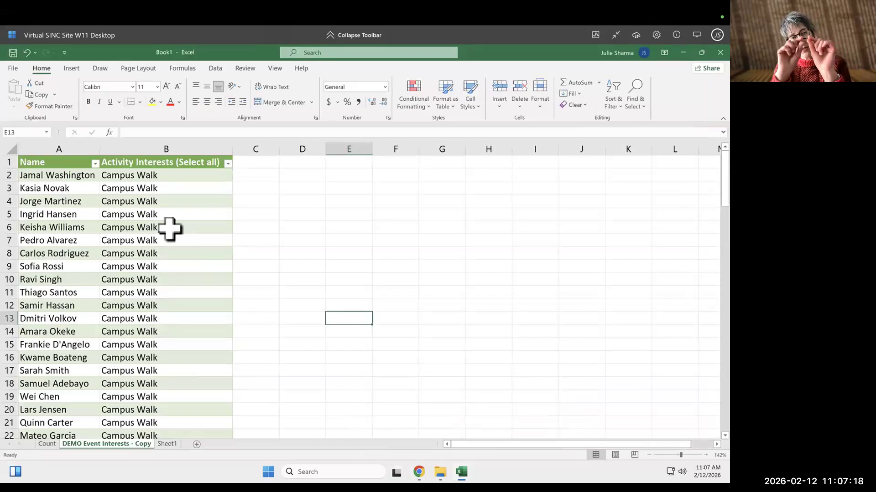
click(152, 175)
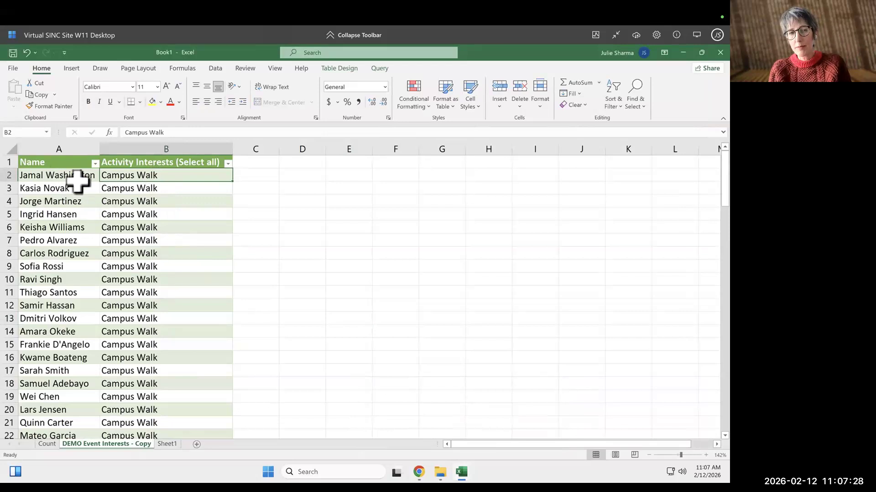
scroll(105, 260, down, 4)
scroll(105, 264, down, 9)
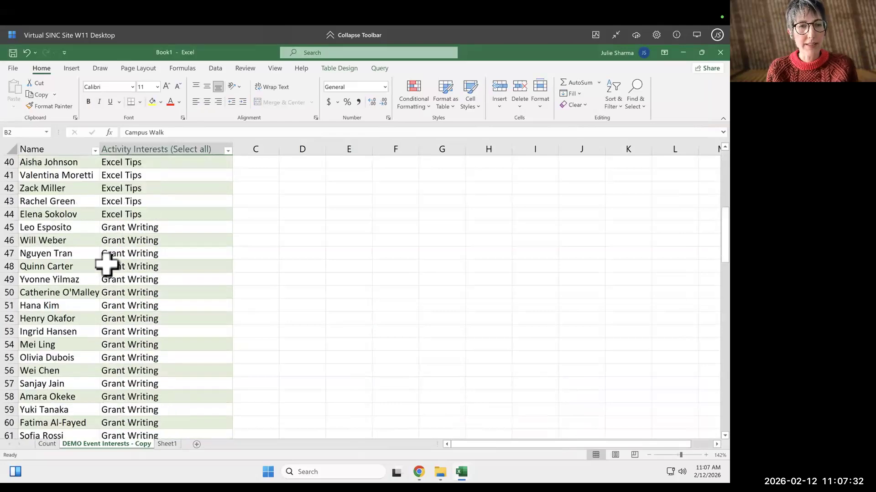
scroll(106, 264, up, 13)
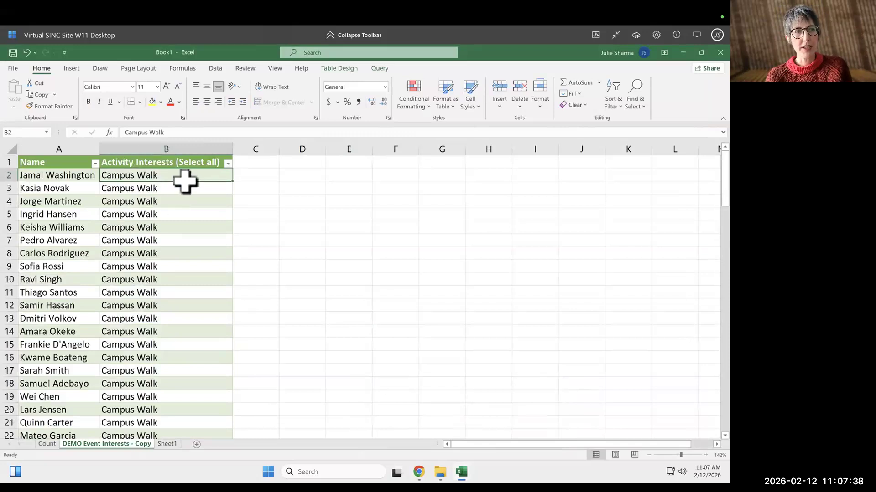
Create a new blank workbook.
click(13, 68)
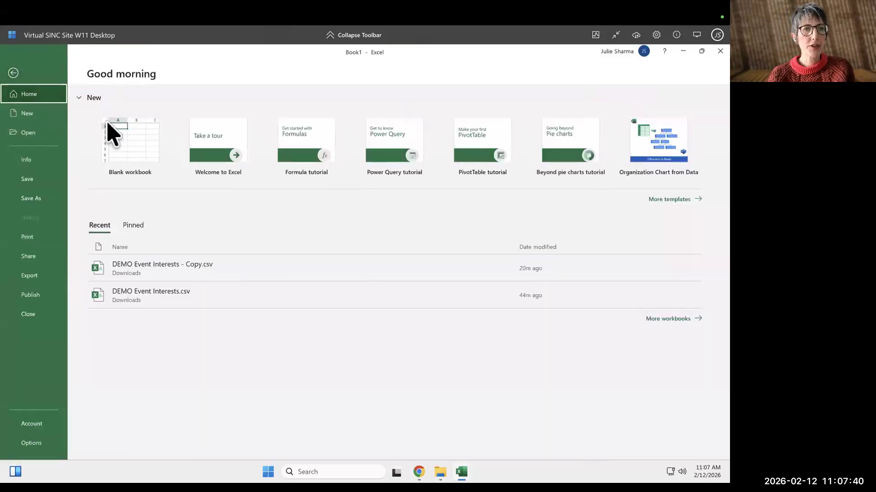
click(130, 139)
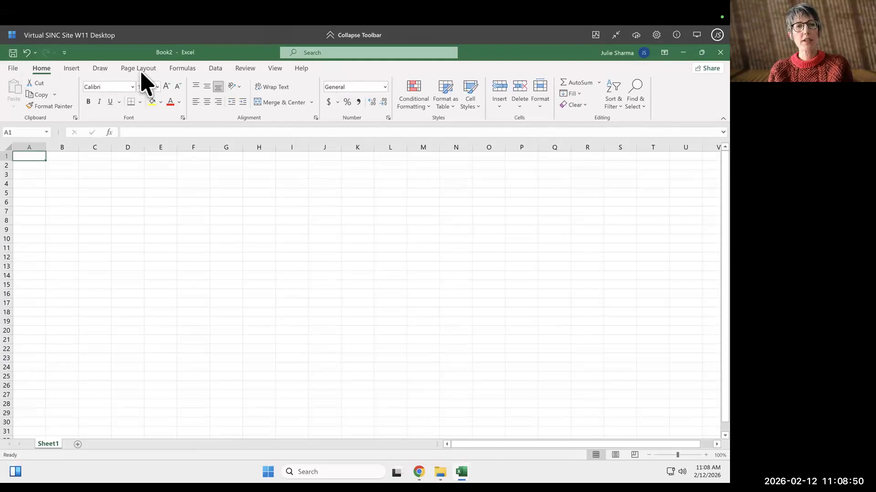
Import DEMO Event Interests (1).csv from text/CSV into the Power Query Editor and use the first row as headers.
click(219, 68)
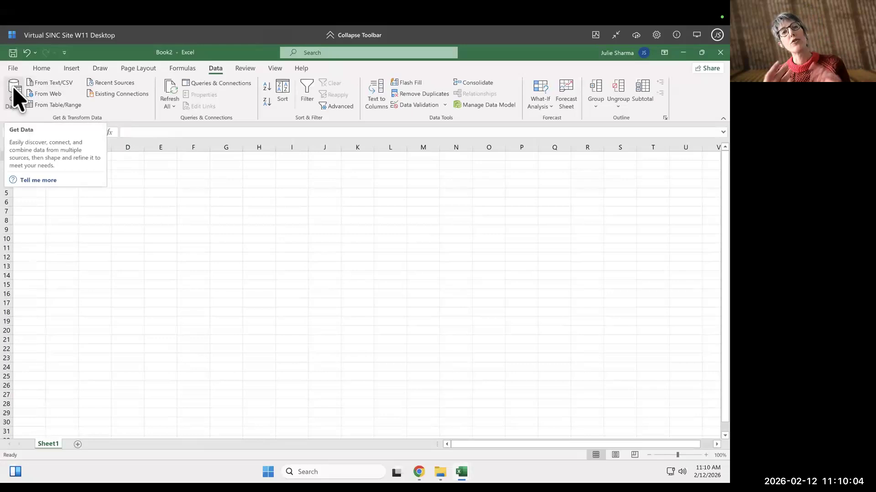
click(53, 83)
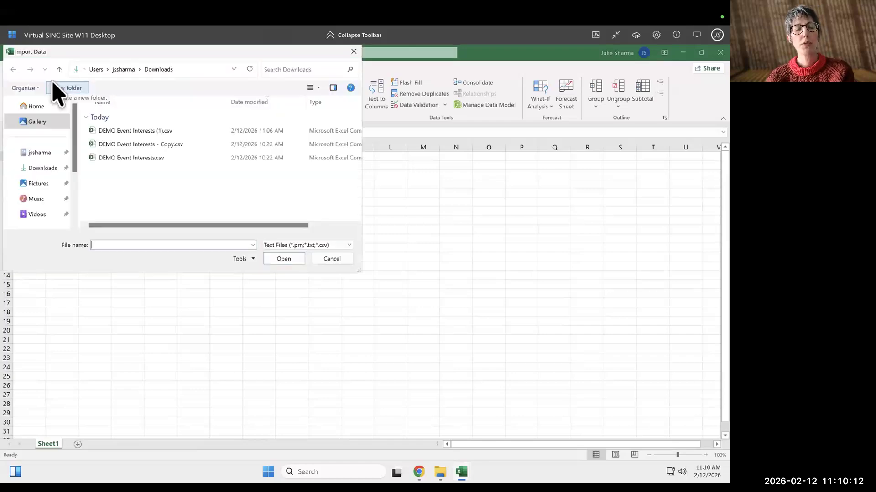
click(147, 157)
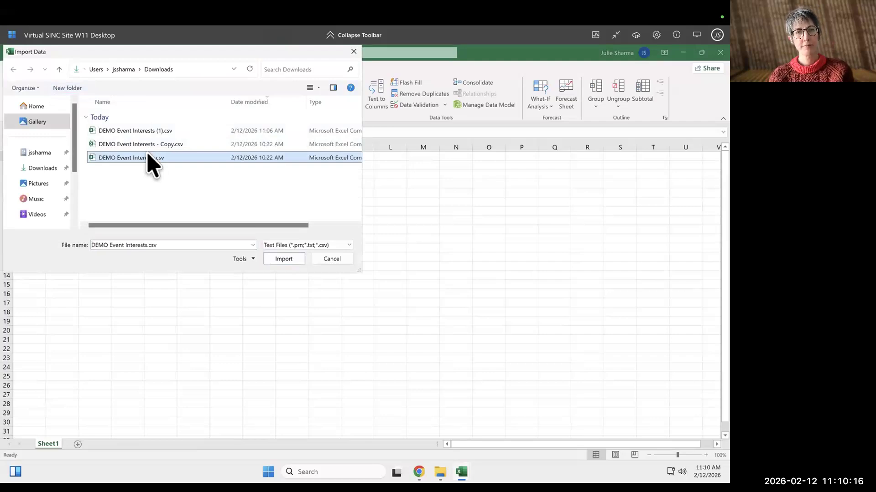
click(144, 131)
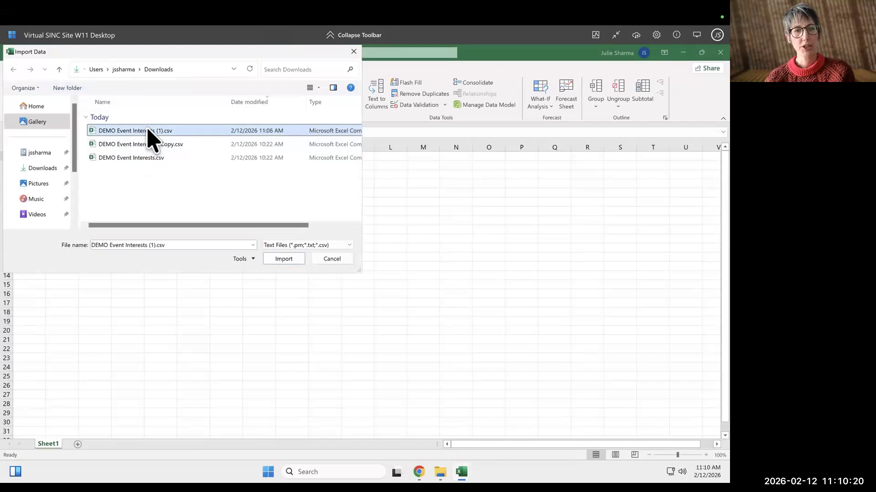
click(288, 259)
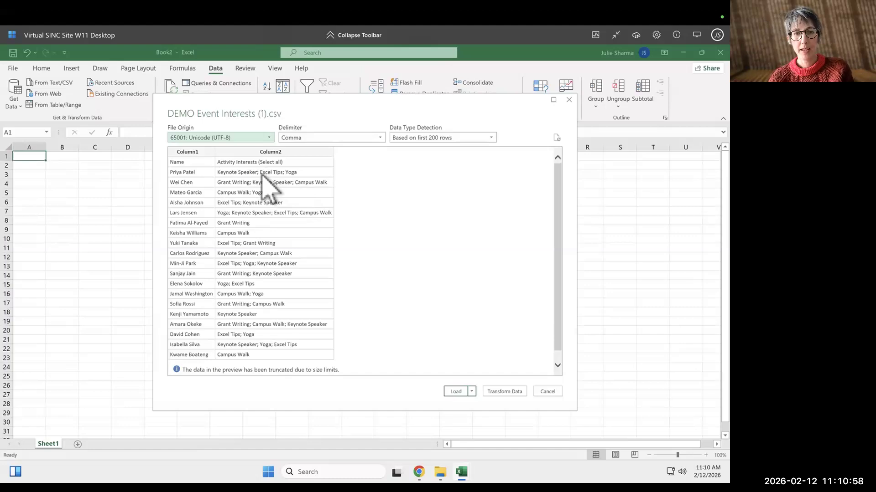
click(504, 391)
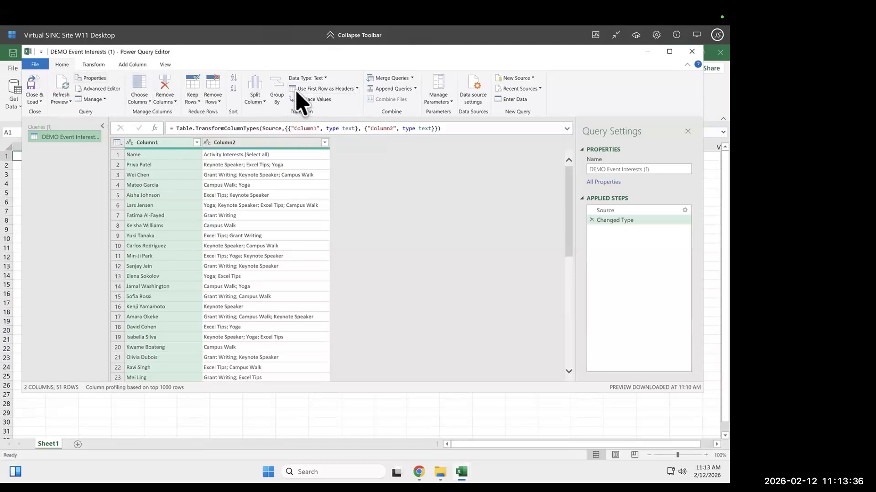
click(331, 89)
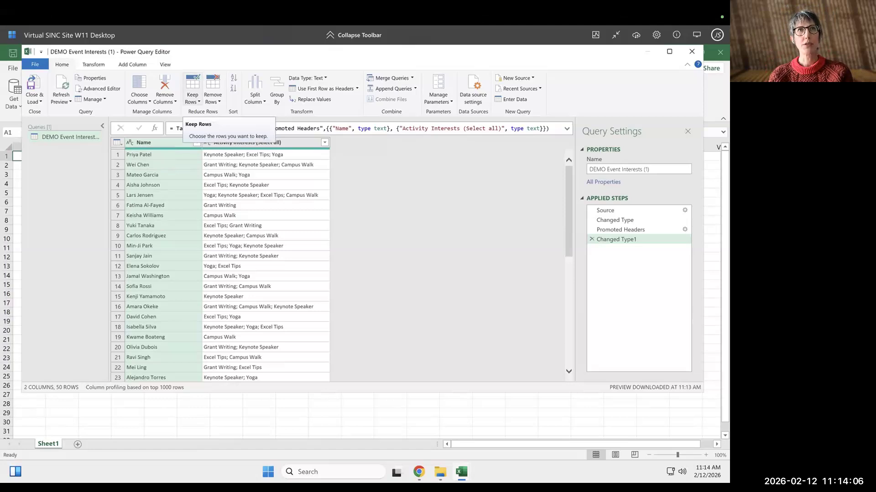
Split the Activity Interests (Select all) column by semicolon at each occurrence into rows.
click(301, 144)
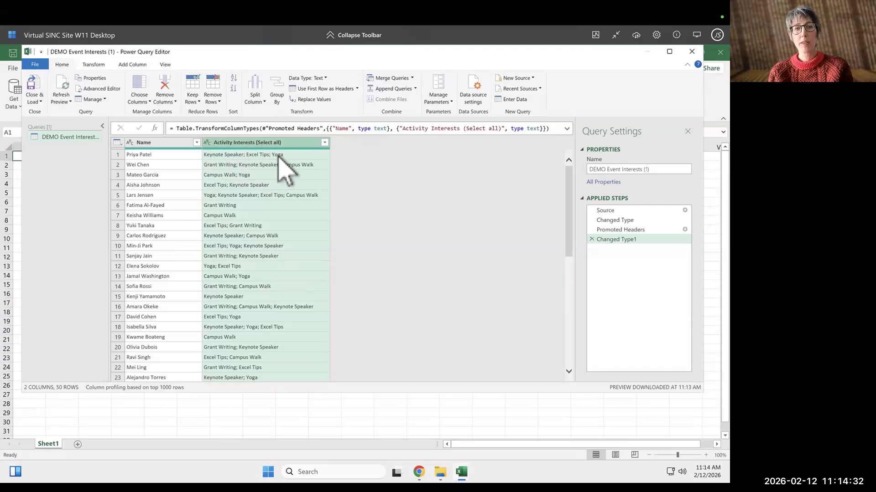
click(93, 64)
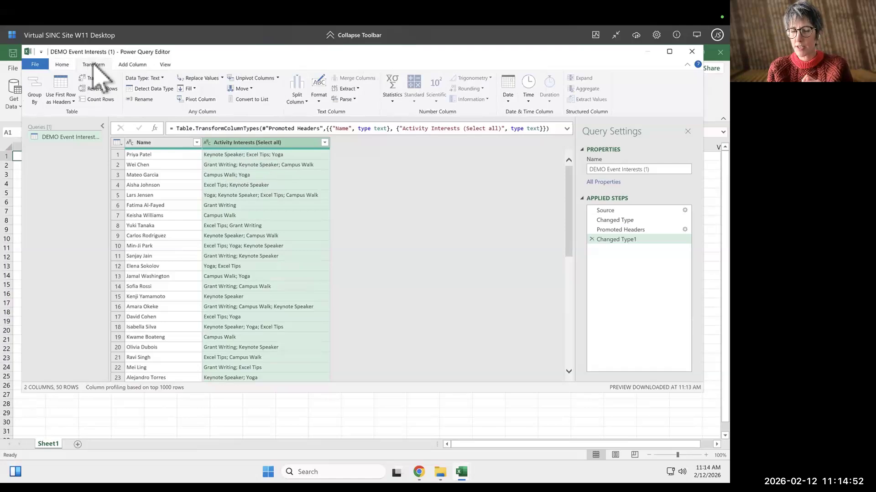
click(306, 103)
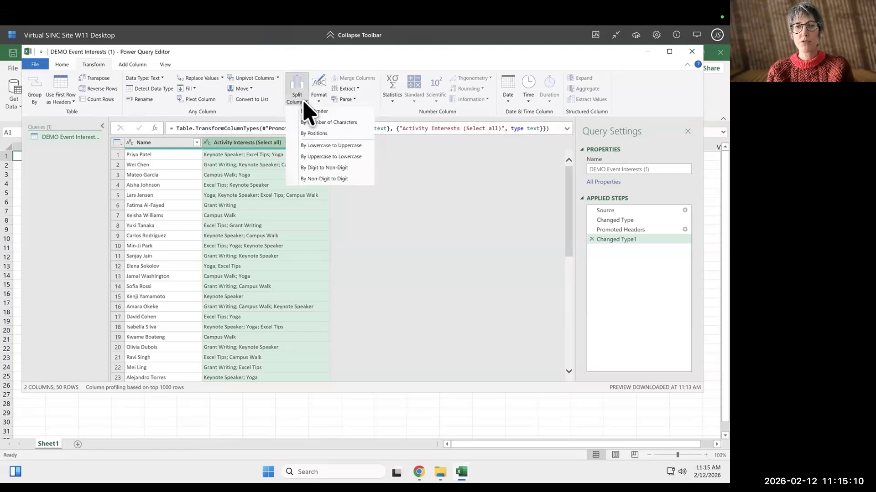
click(345, 114)
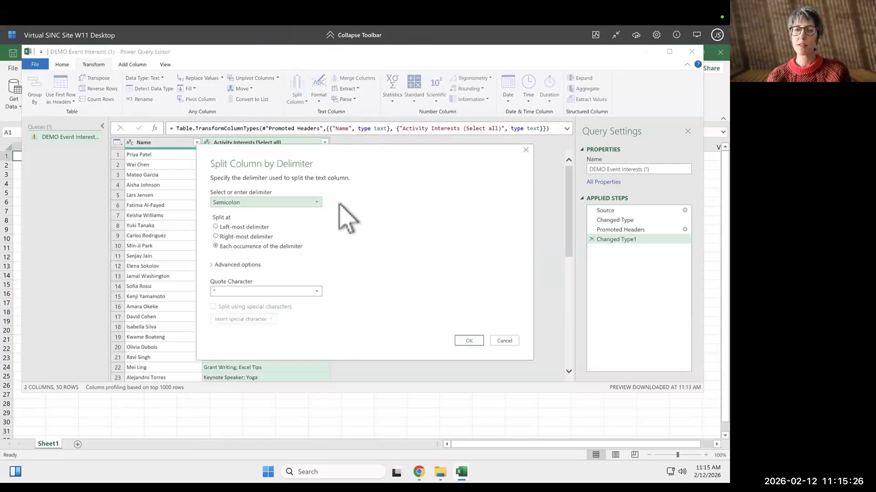
drag(306, 152, 339, 145)
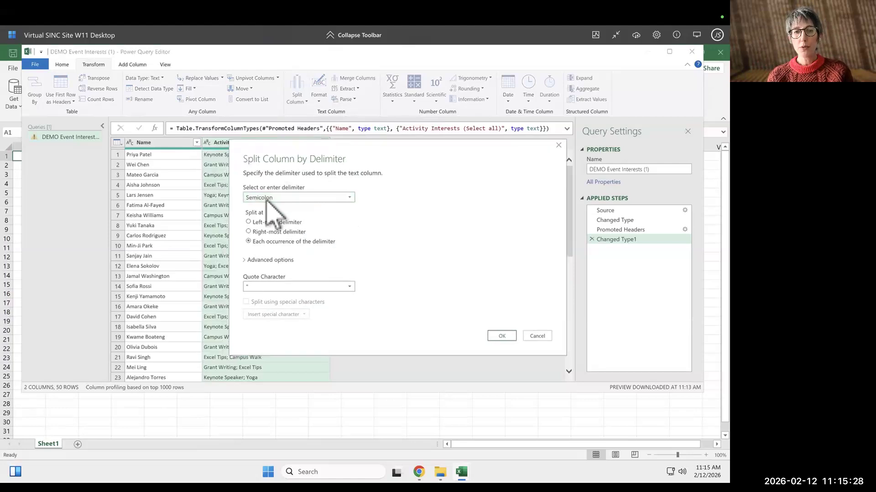
drag(275, 143, 299, 144)
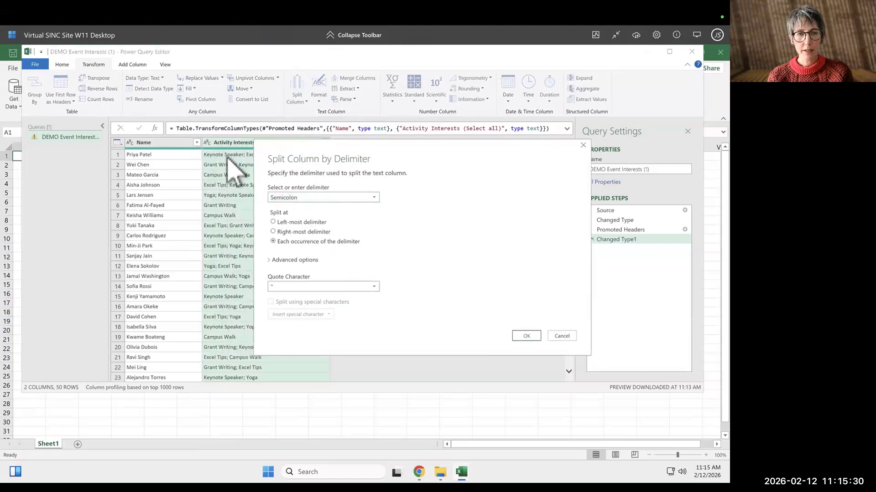
click(315, 197)
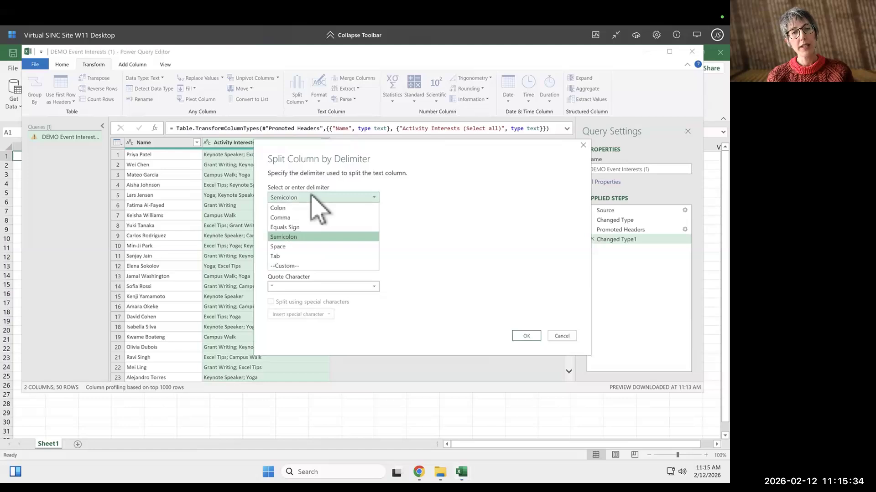
click(328, 238)
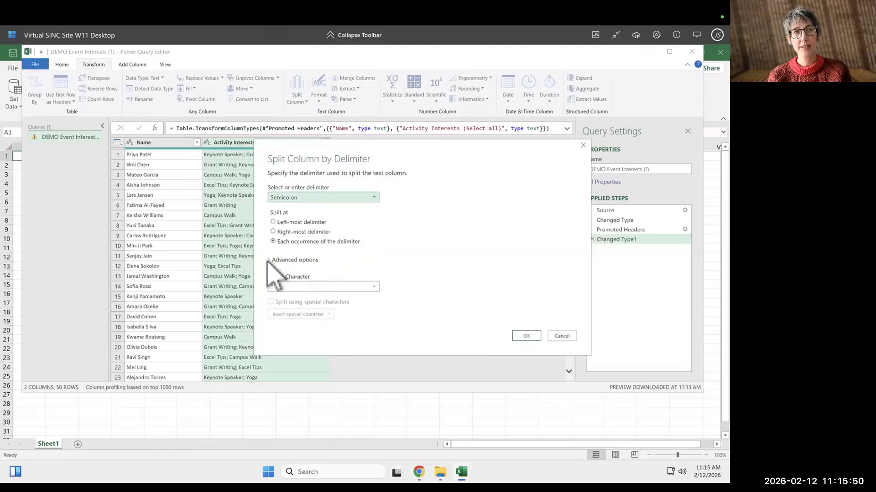
click(301, 261)
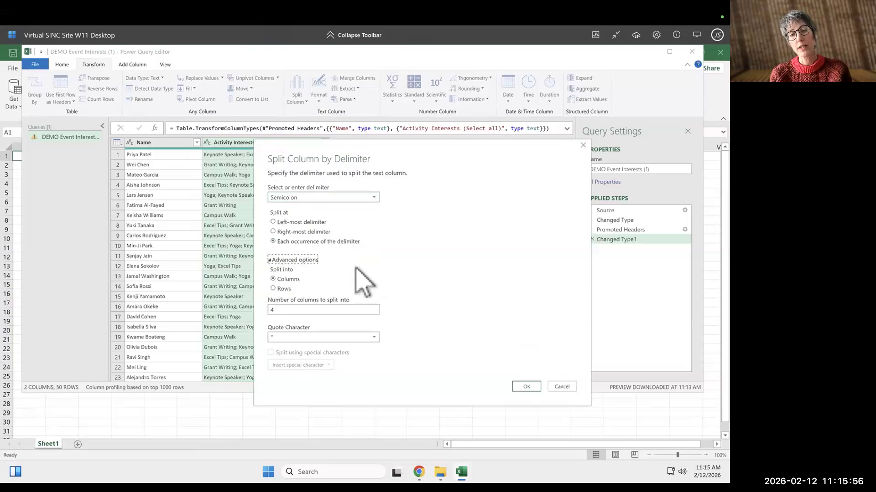
click(274, 288)
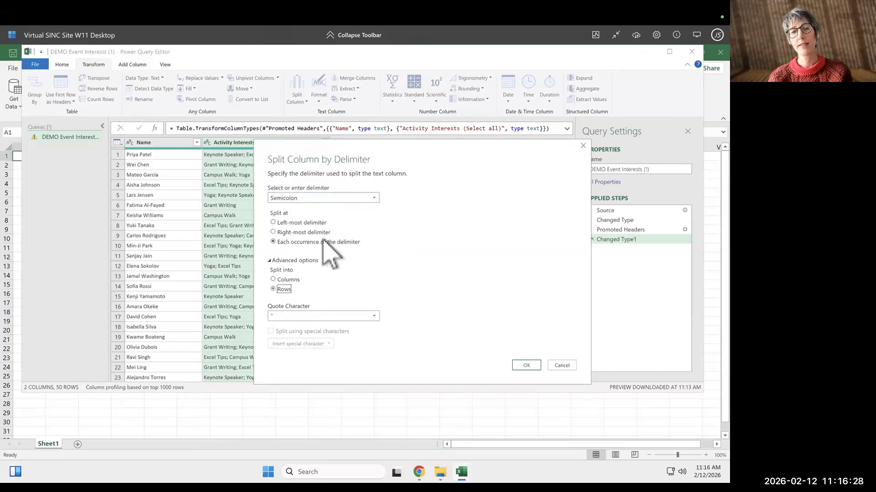
click(526, 365)
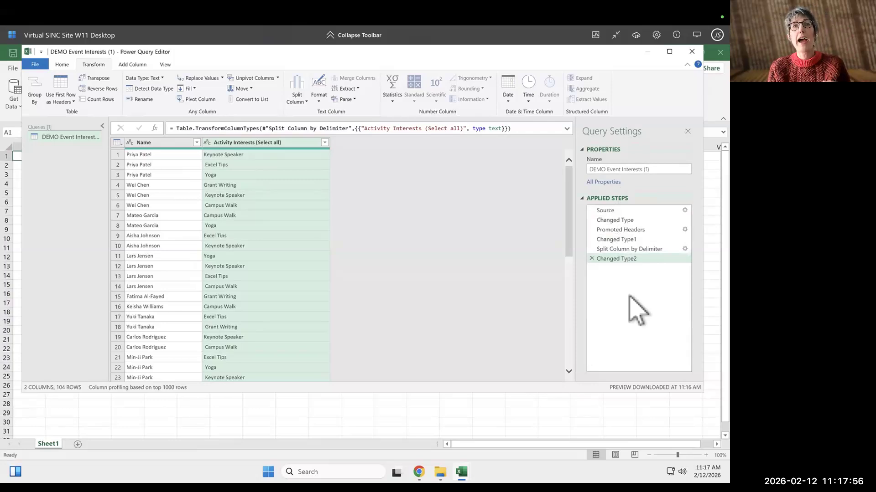
Delete the Changed Type2 and Split Column by Delimiter applied steps.
click(592, 259)
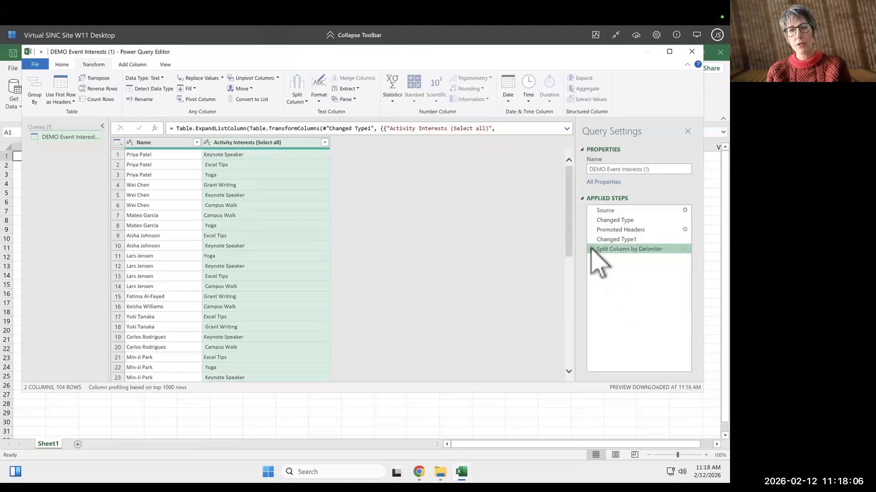
click(591, 249)
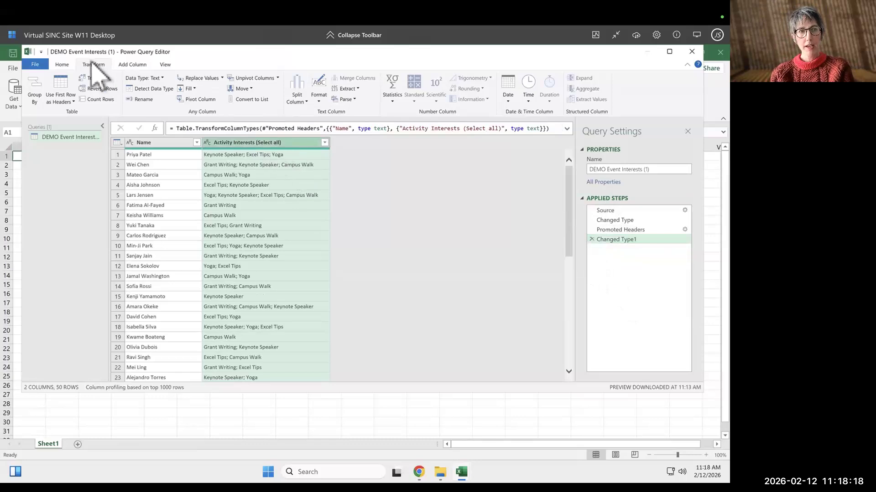
Split the Activity Interests (Select all) column by Semicolon at each occurrence of the delimiter, into rows.
click(300, 101)
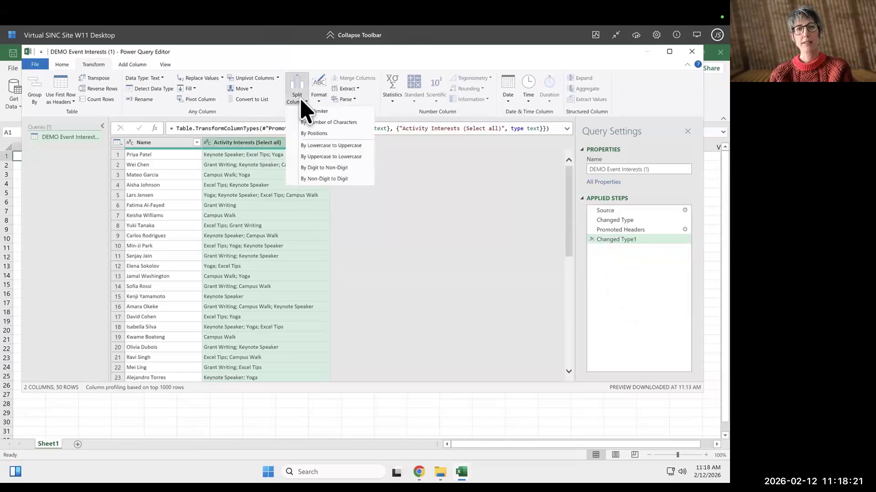
click(343, 112)
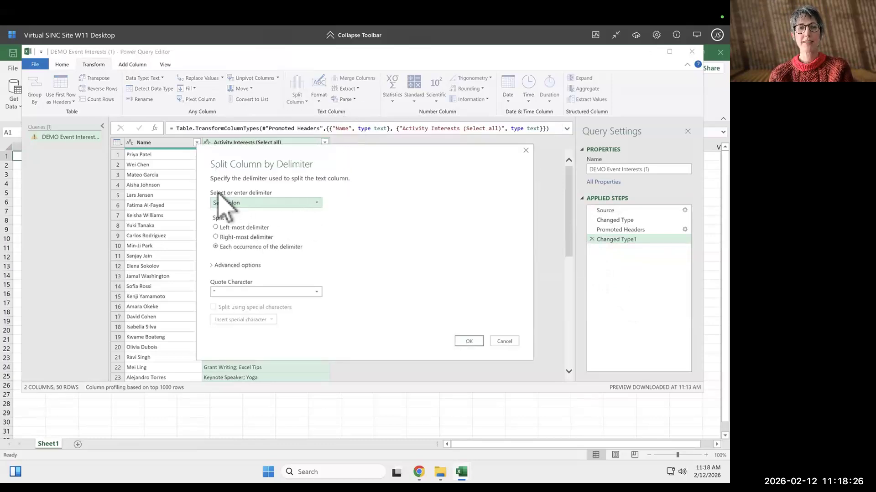
click(262, 204)
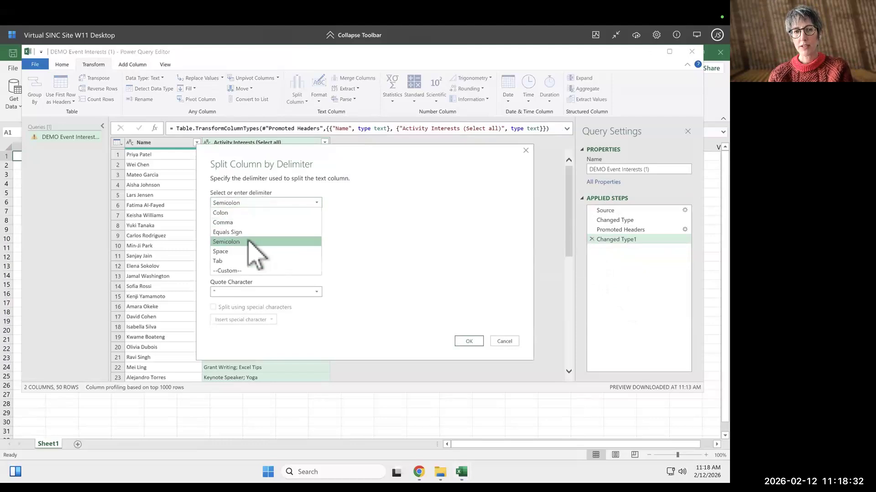
click(252, 242)
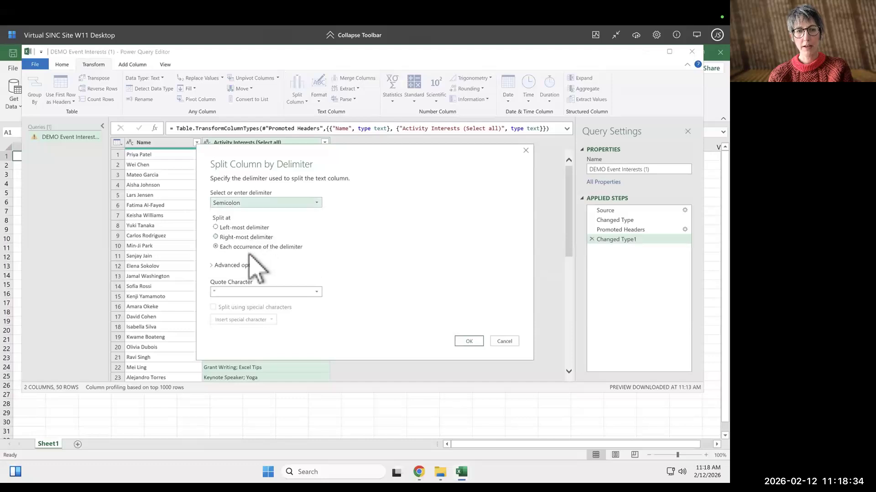
click(212, 265)
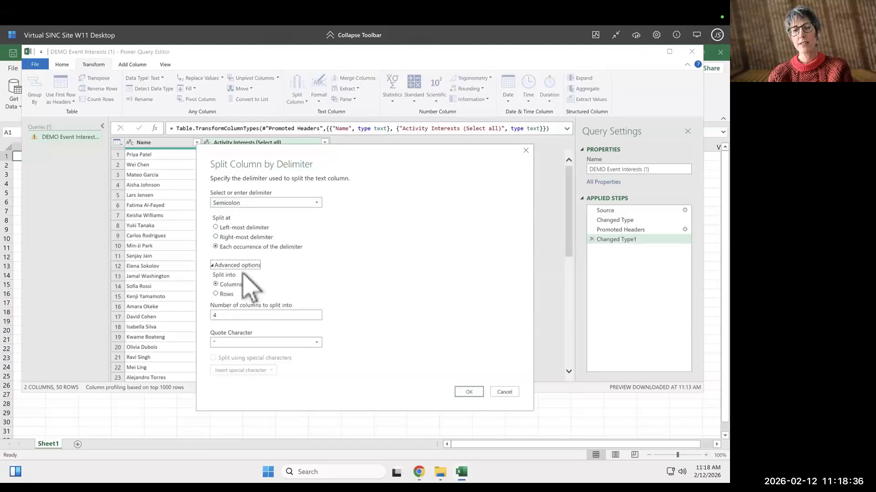
click(216, 294)
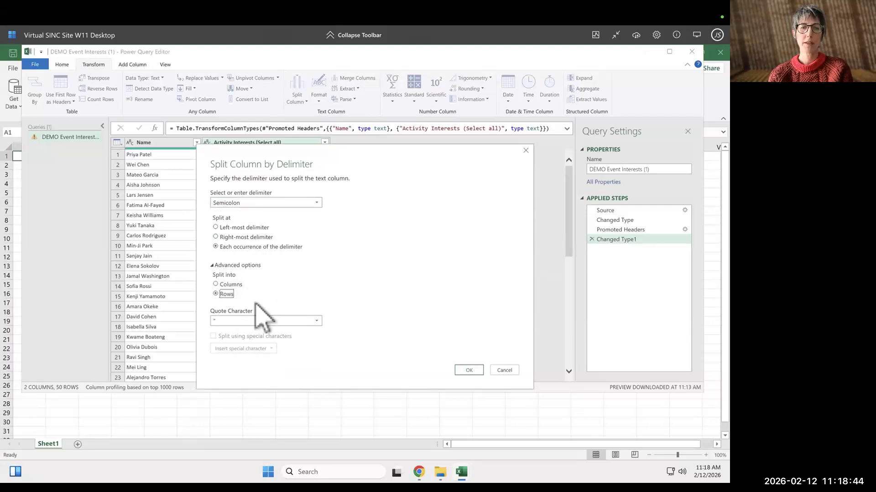
click(469, 370)
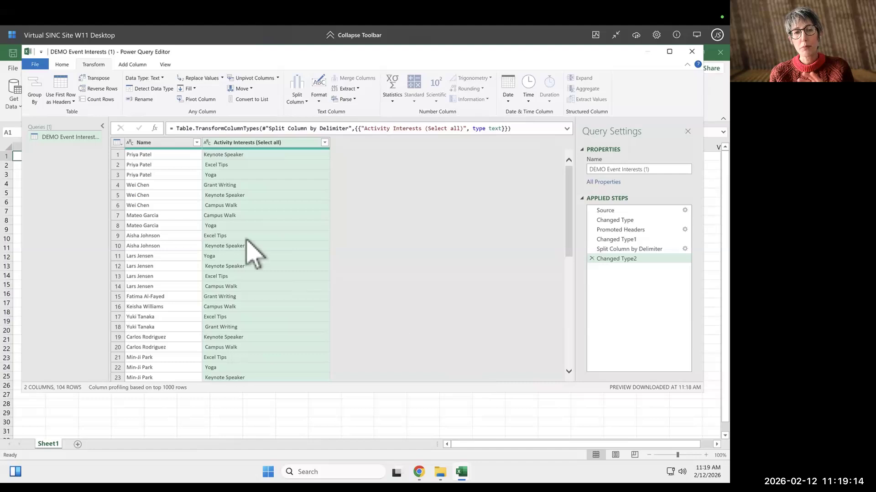
Trim spaces from the Activity Interests (Select all) column and sort it in ascending order.
click(208, 175)
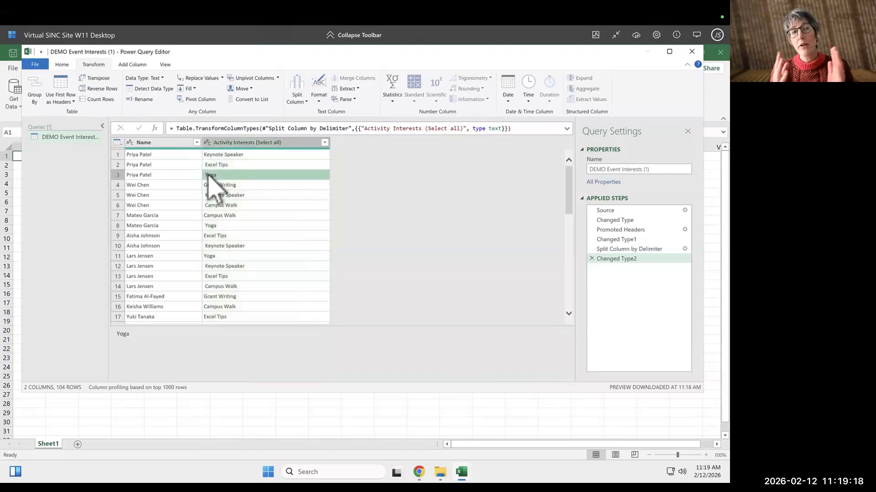
click(261, 142)
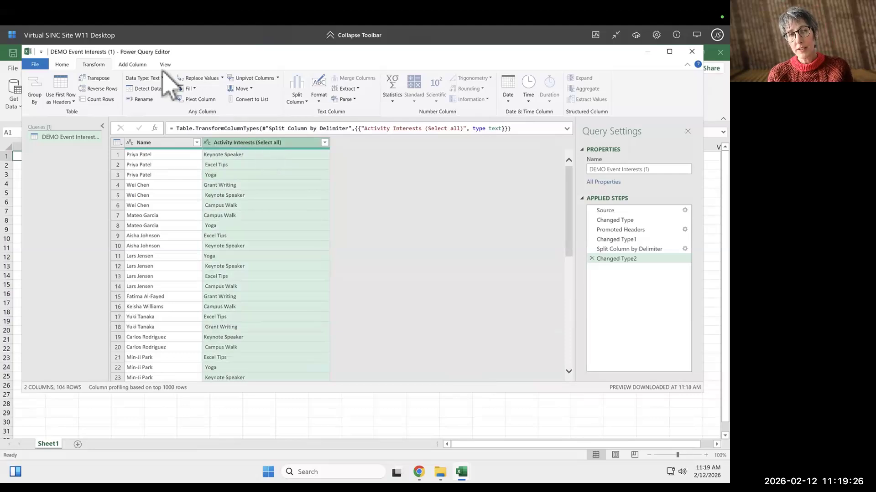
click(319, 100)
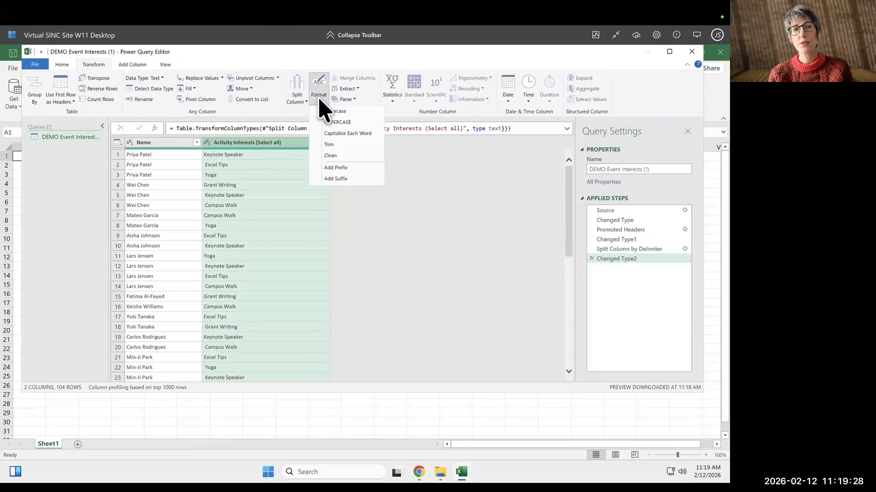
click(345, 145)
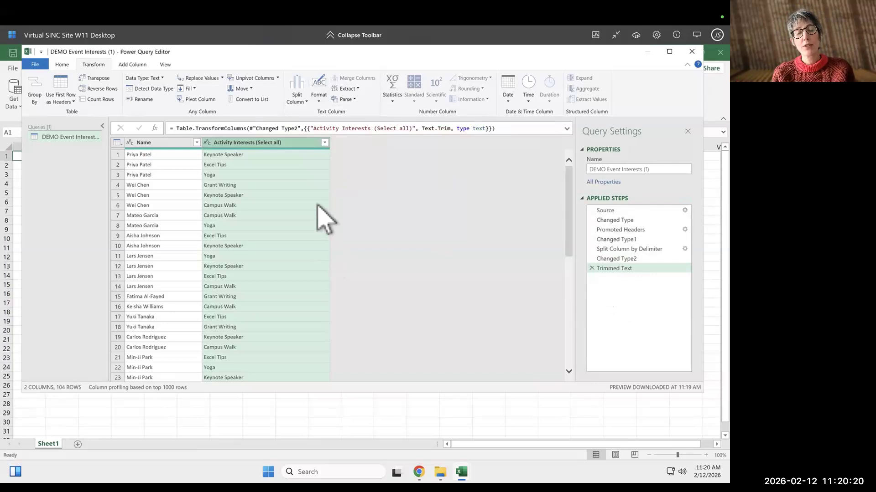
click(324, 143)
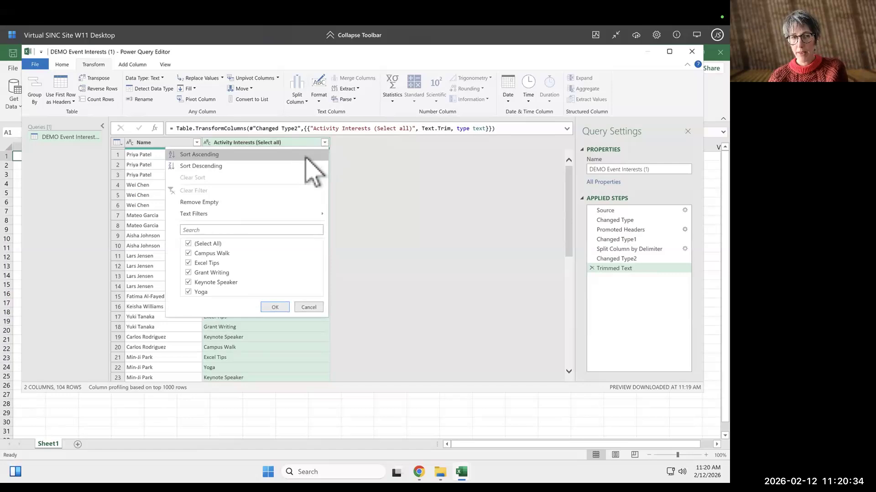
click(200, 154)
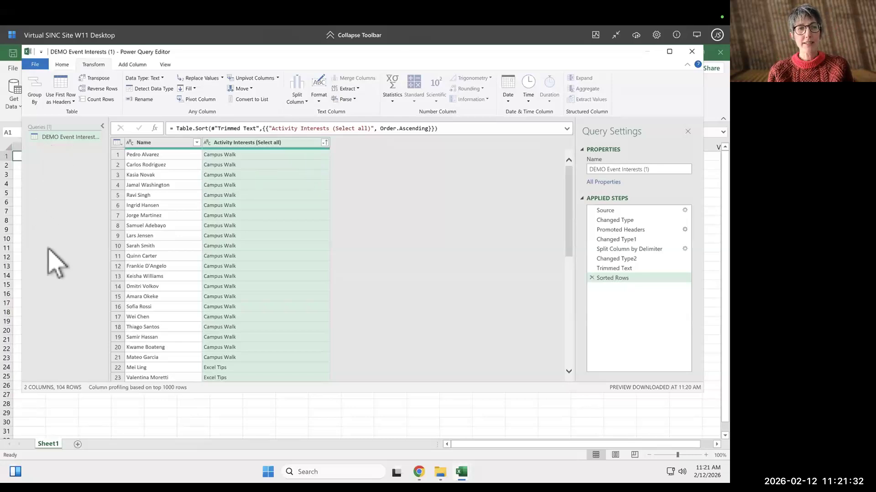
Duplicate the query and rename the copy COUNTS.
right_click(45, 137)
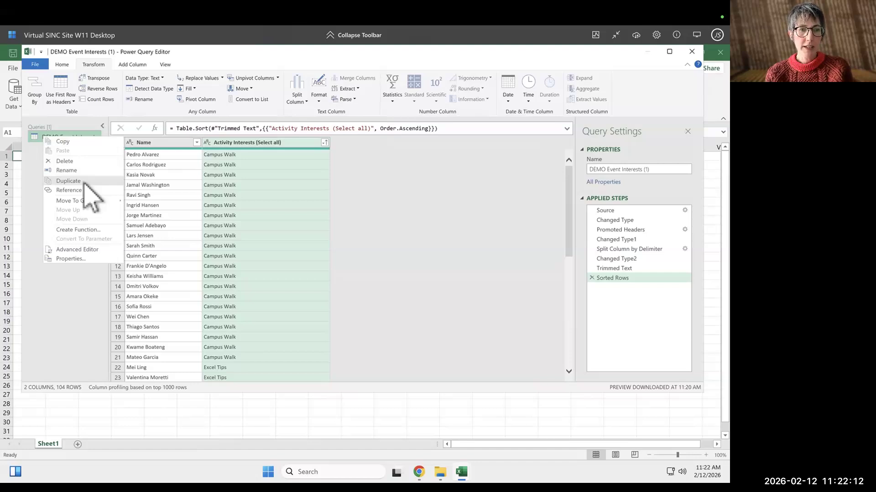
click(85, 181)
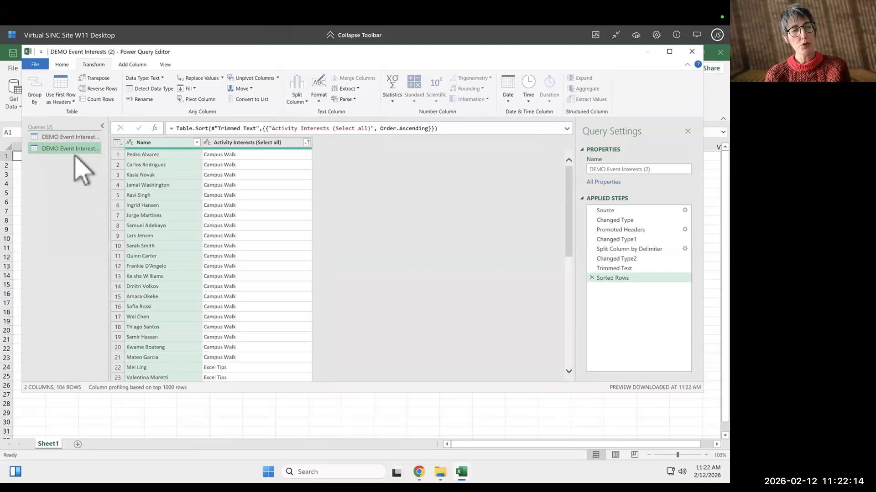
right_click(51, 148)
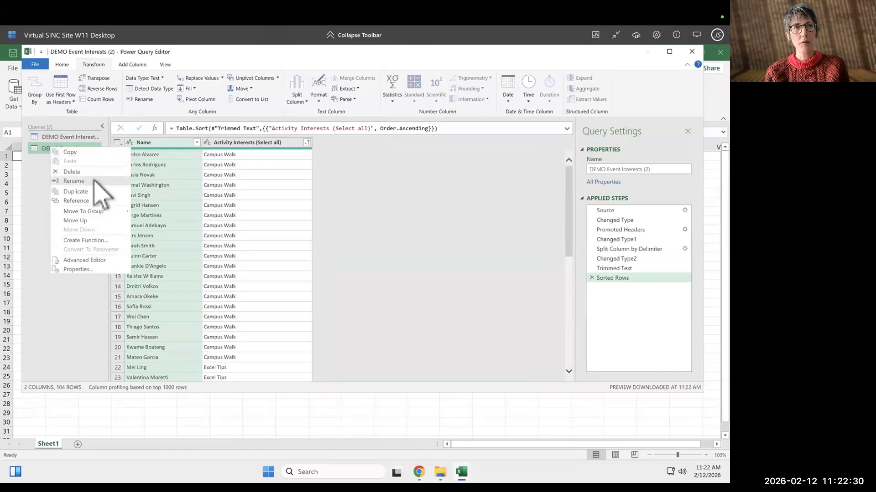
click(74, 181)
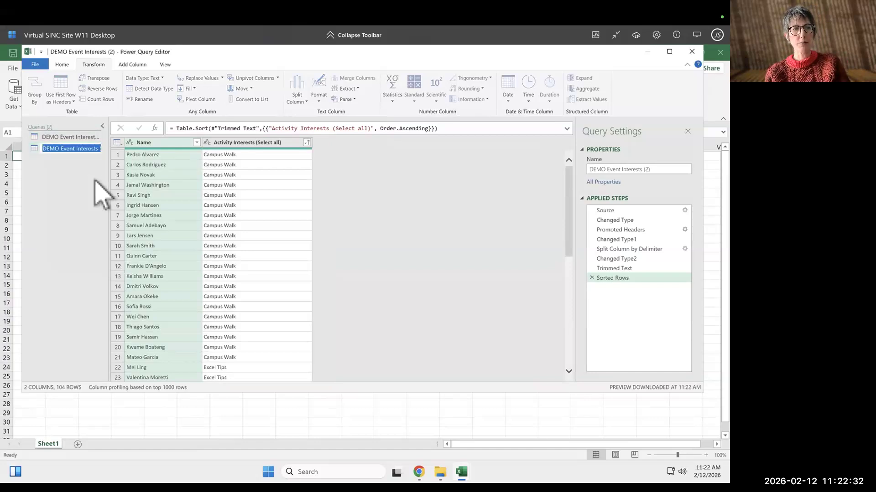
text(COUNTS)
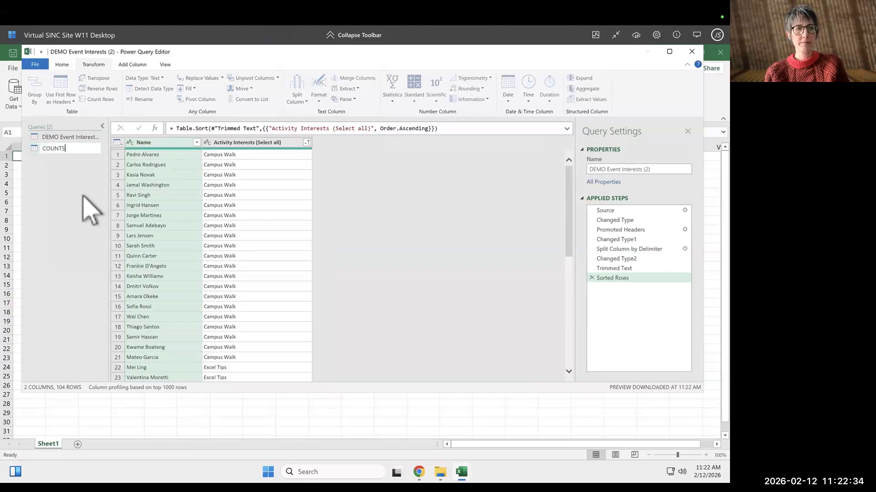
key(Return)
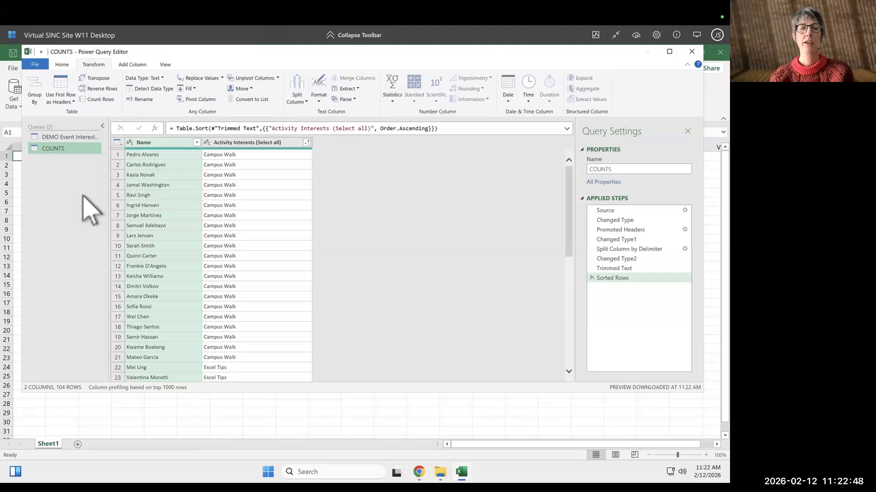
Group the COUNTS query by Activity Interests (Select all) with a Count column using Count Rows.
click(251, 143)
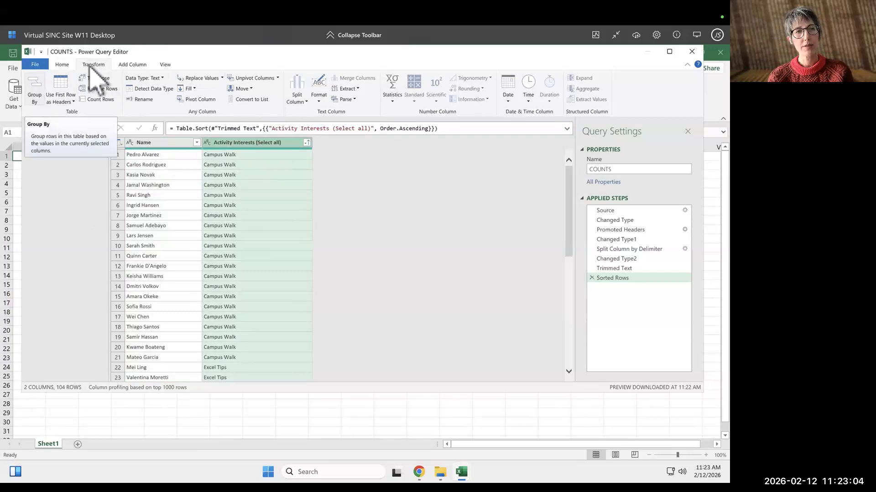
click(37, 92)
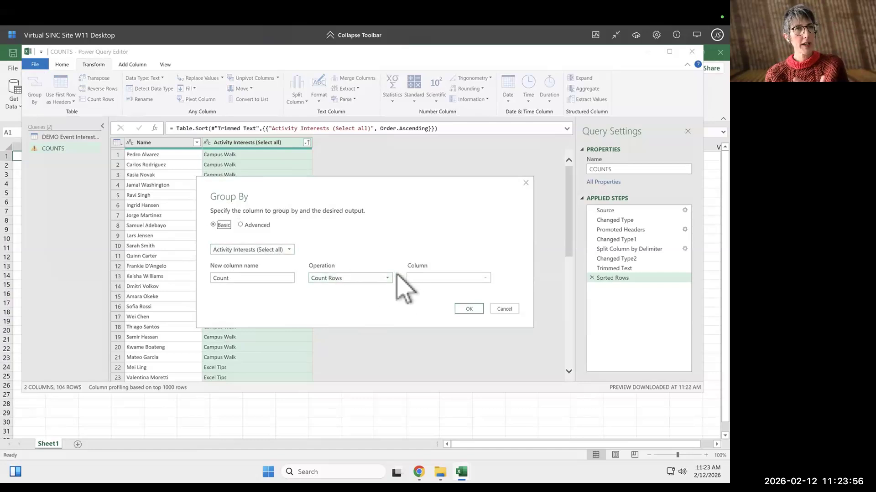
click(380, 276)
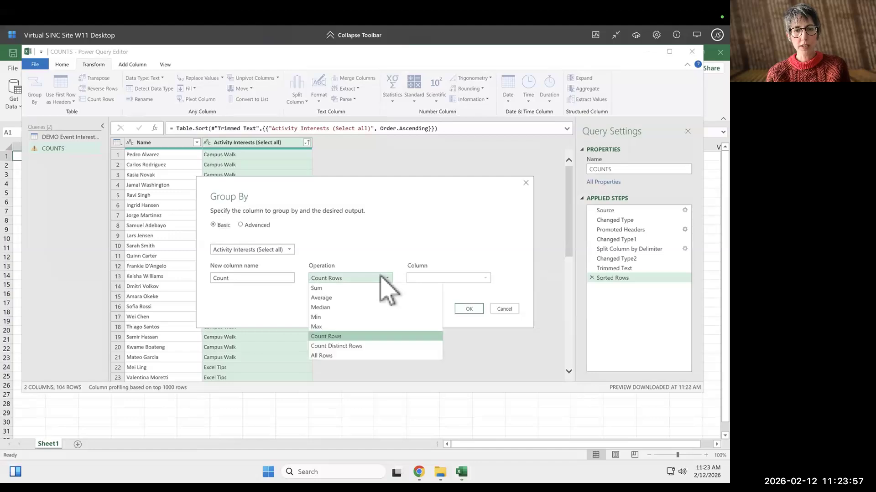
click(390, 242)
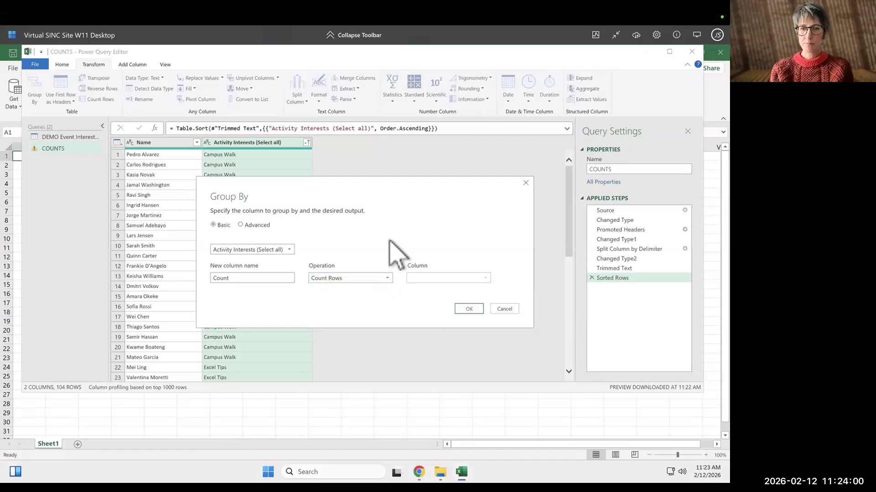
click(468, 309)
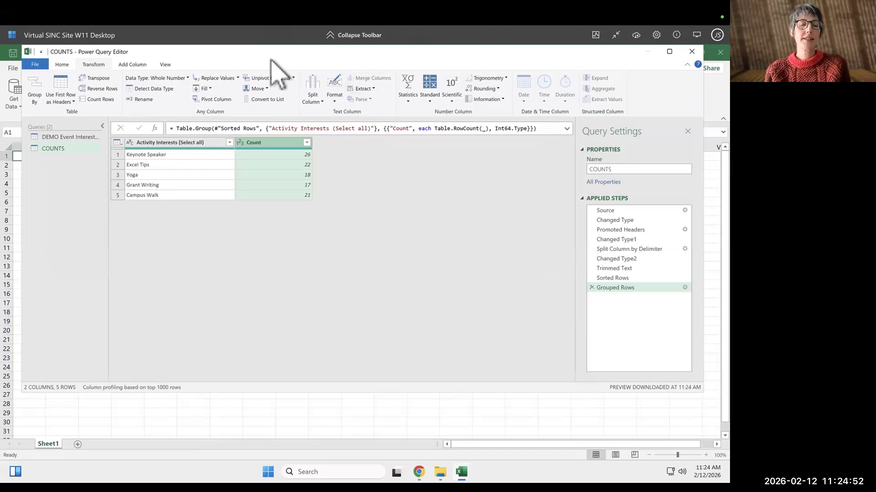
Close and load the queries to the workbook and view the DEMO Event Interests (1) sheet.
click(61, 65)
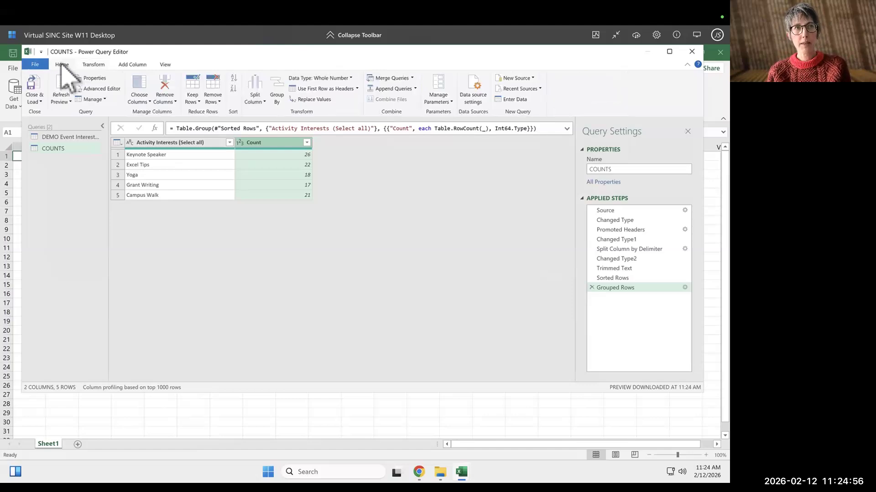
click(33, 91)
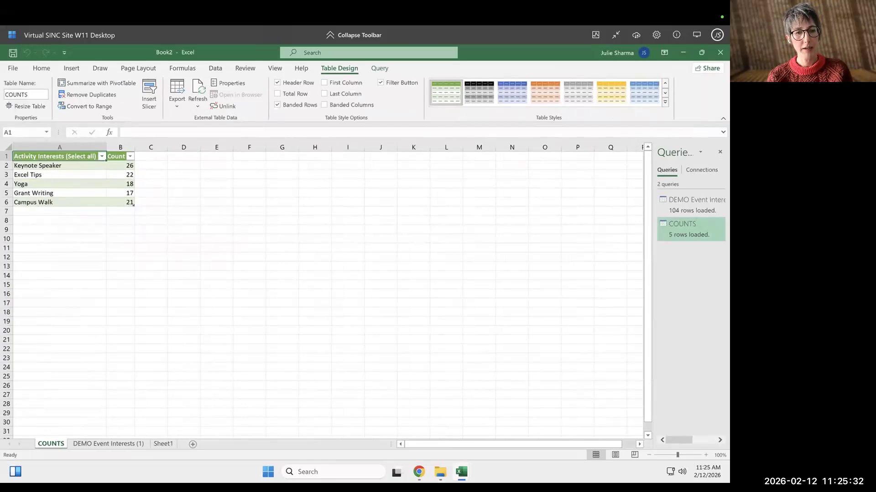
click(109, 443)
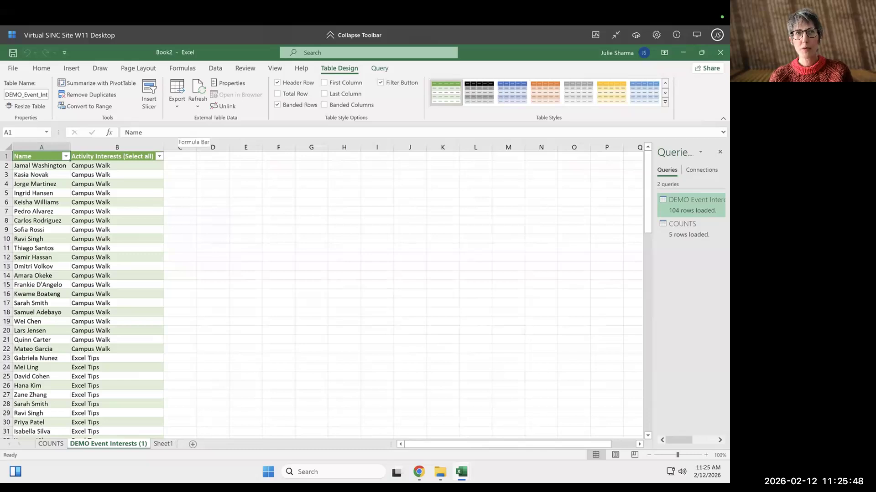
Open DEMO Event Interests (1).csv from the Downloads folder in Excel.
mouse_move(462, 472)
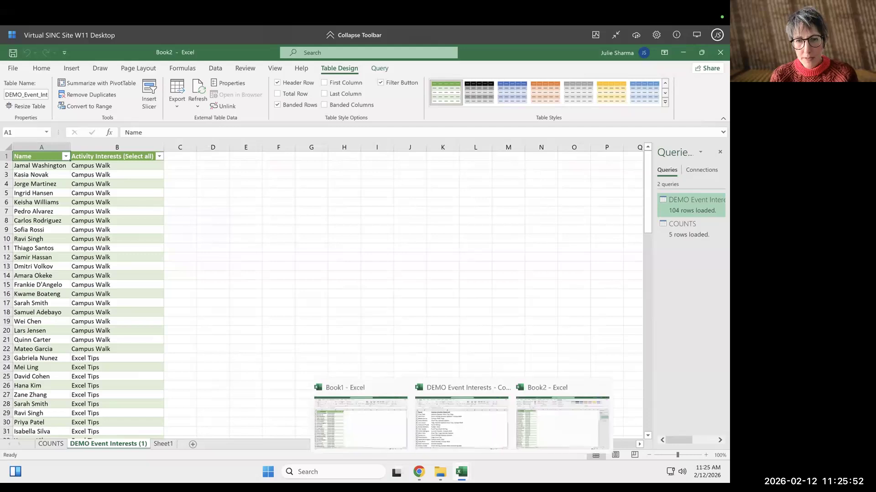
click(440, 472)
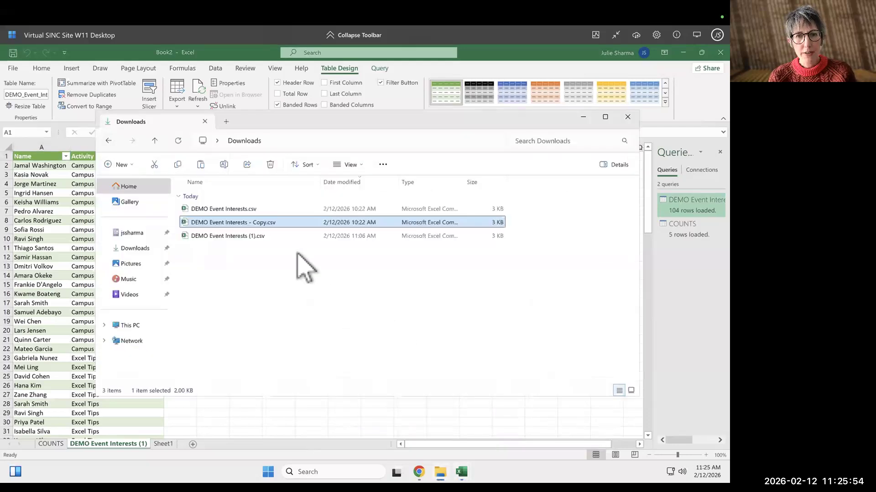
double_click(256, 236)
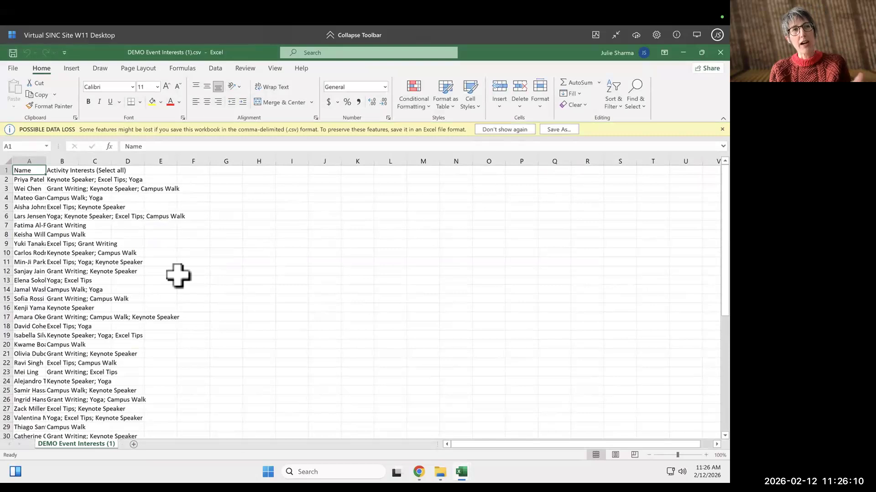
Append "; Awesome Power Query" to the activity interests in cell B2 of the CSV.
click(67, 180)
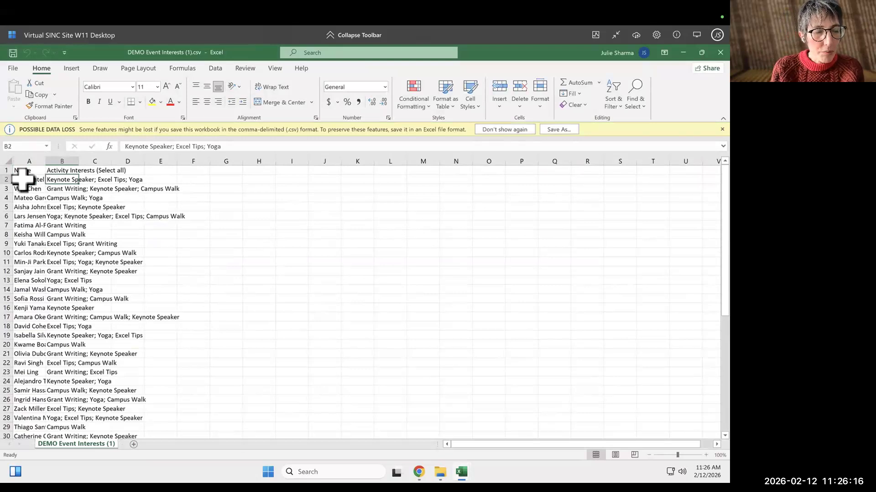
click(239, 146)
text(;)
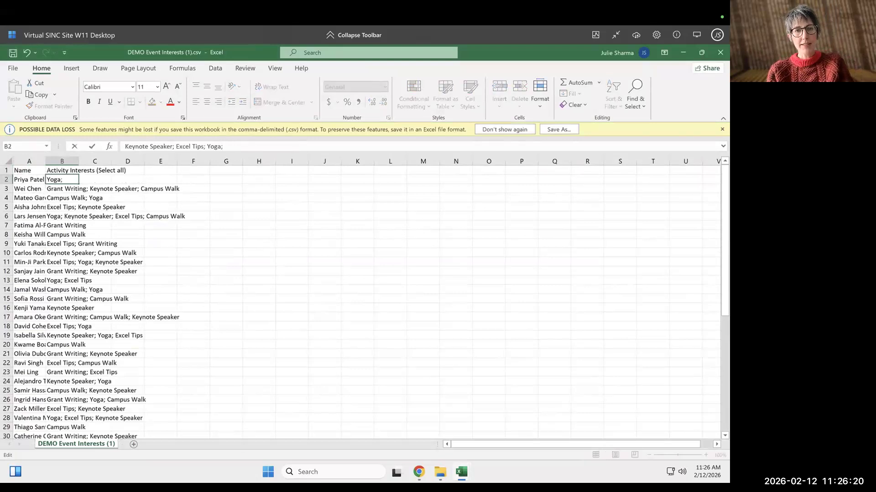
text( Awesome Poq)
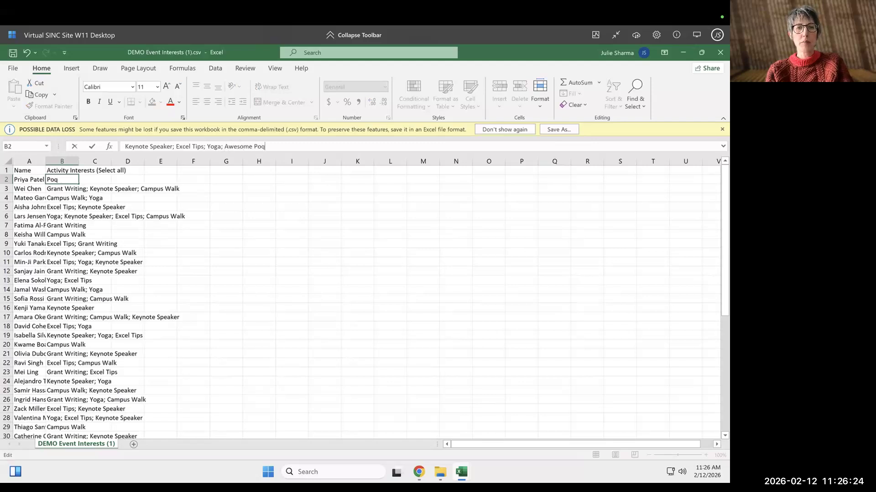
key(BackSpace)
text(wer Query)
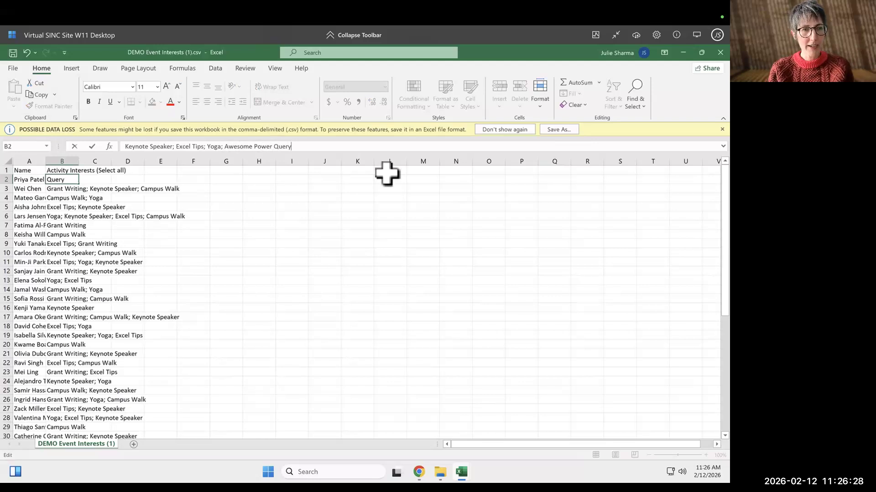
click(290, 226)
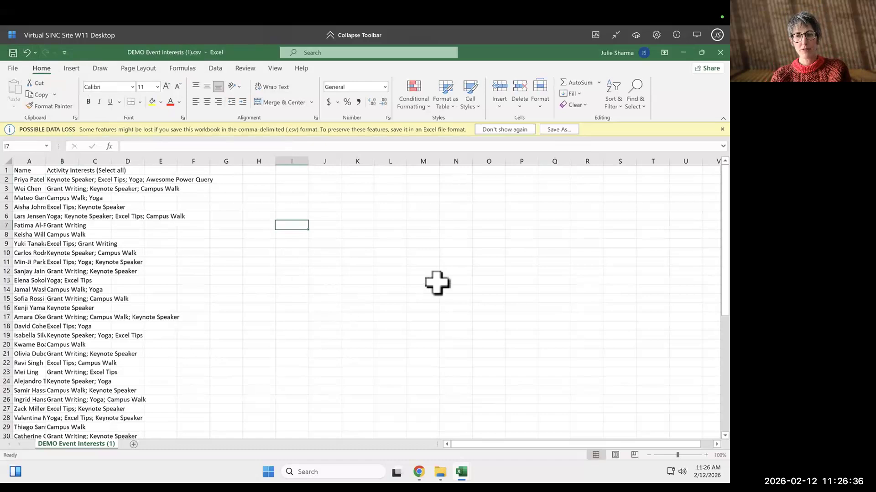
Close the edited CSV and refresh all queries in the workbook to pull in the new interest.
click(720, 52)
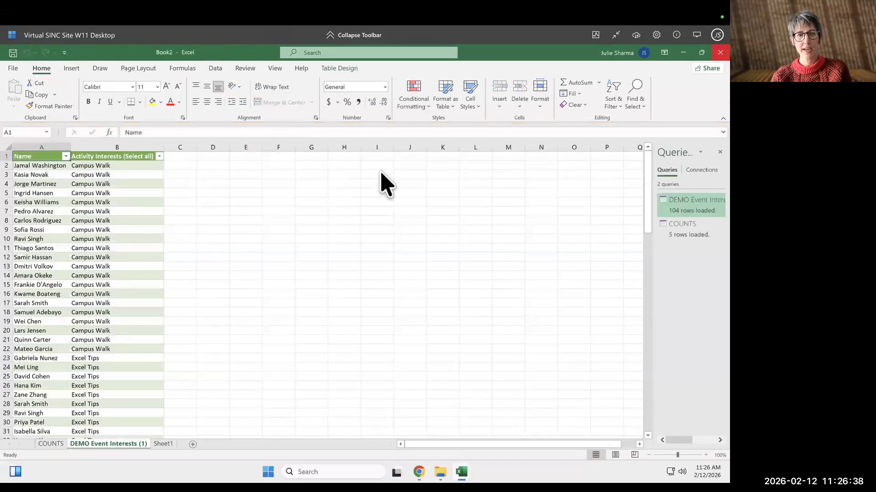
click(201, 264)
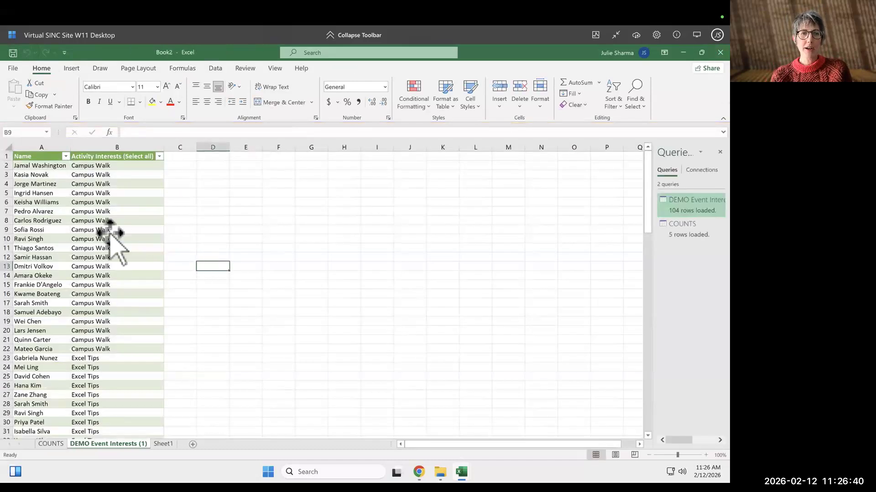
click(113, 232)
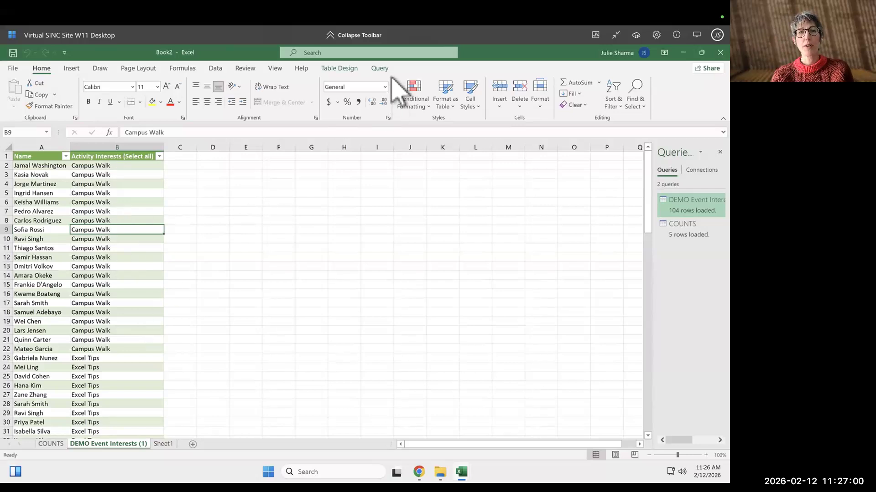
click(217, 68)
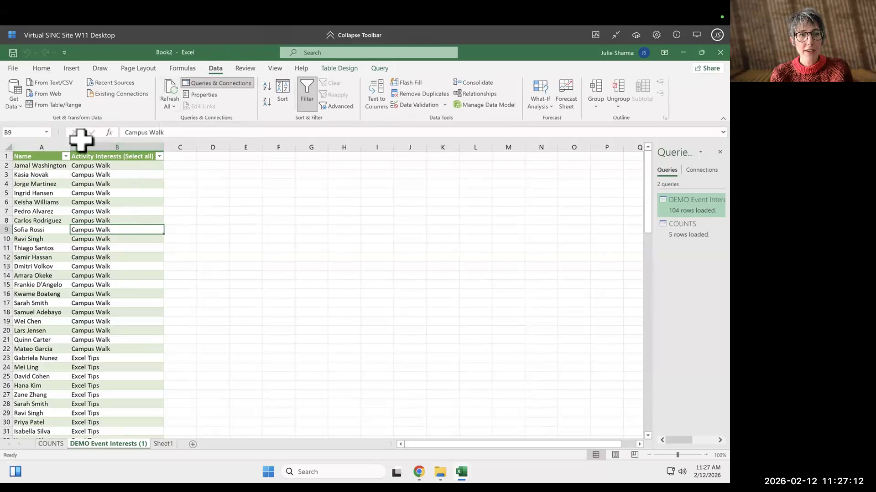
click(169, 91)
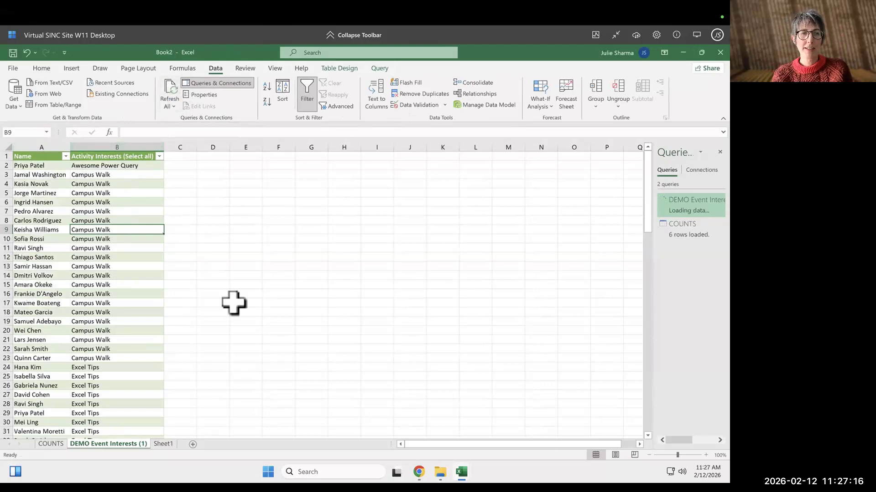
Select and zoom in on the new Awesome Power Query row in the loaded table.
drag(59, 165, 125, 165)
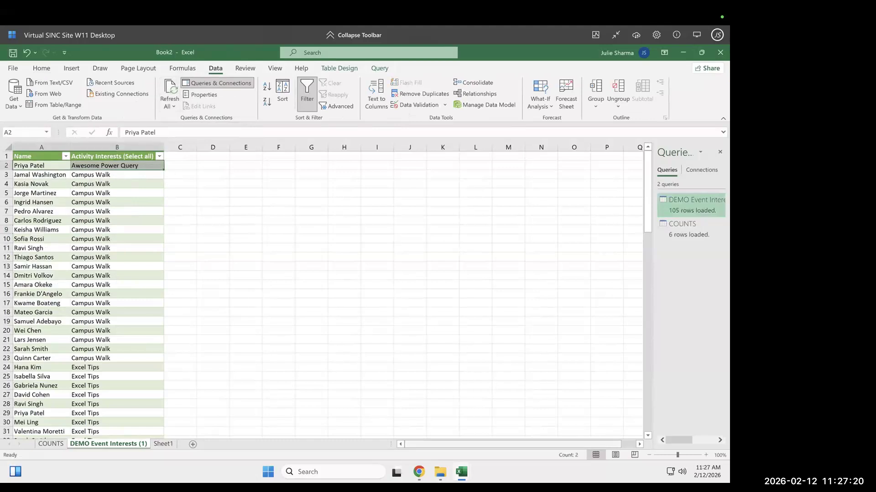
drag(677, 455, 679, 455)
scroll(310, 250, up, 4)
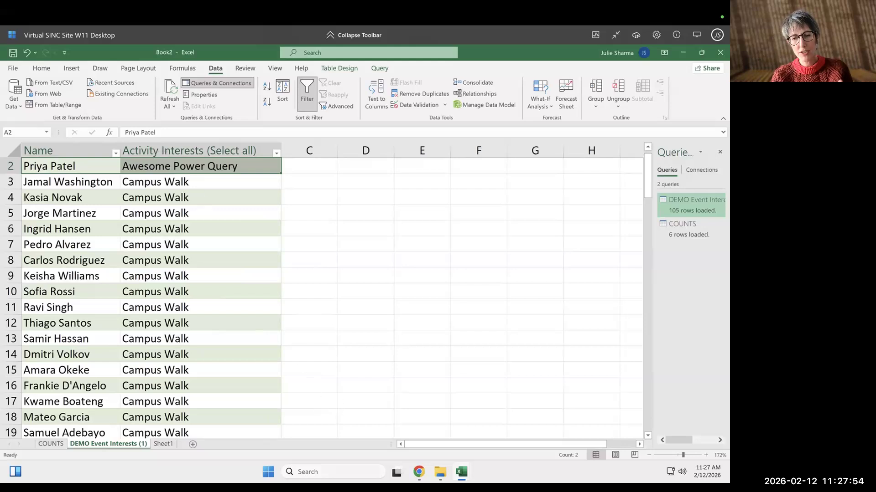
Switch to the browser and open the workshop presentation tab.
click(419, 472)
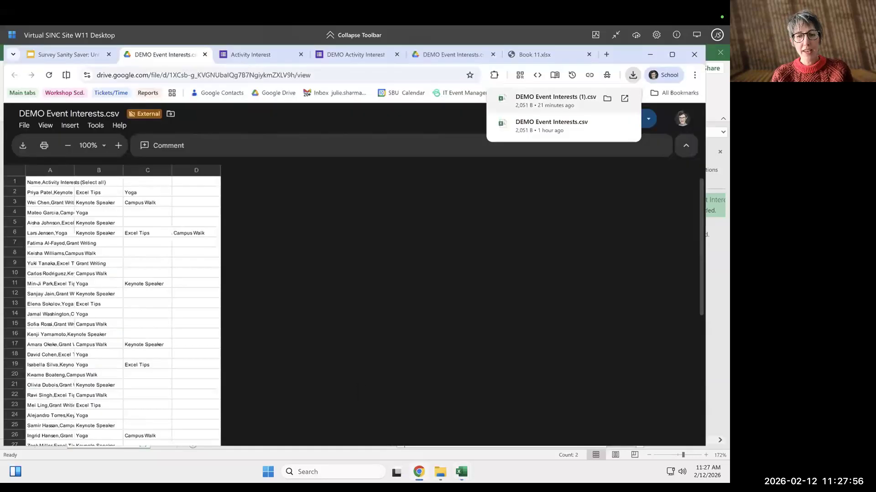
click(418, 472)
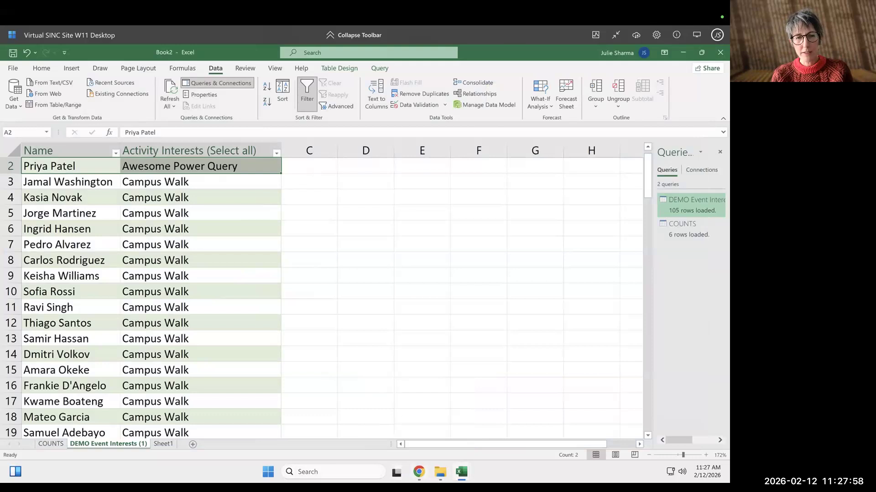
click(419, 472)
click(68, 55)
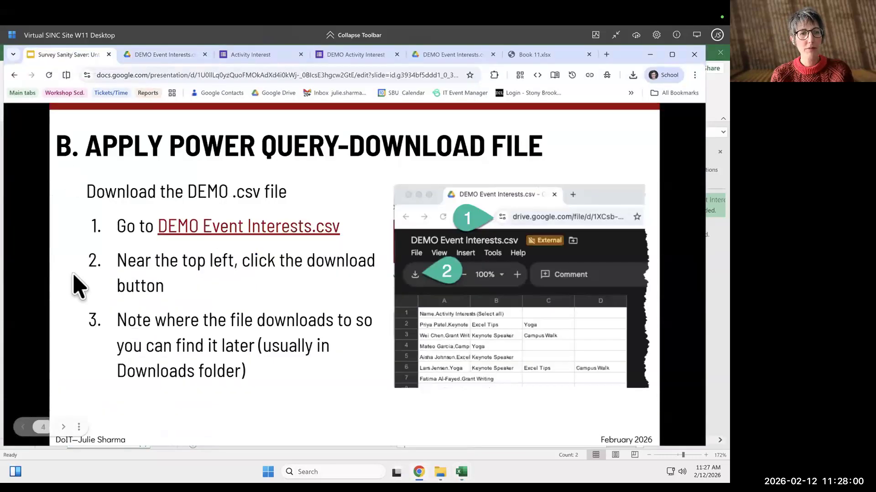
Jump to slide 17, the extra section on creating one column for each activity.
click(43, 427)
scroll(89, 385, down, 5)
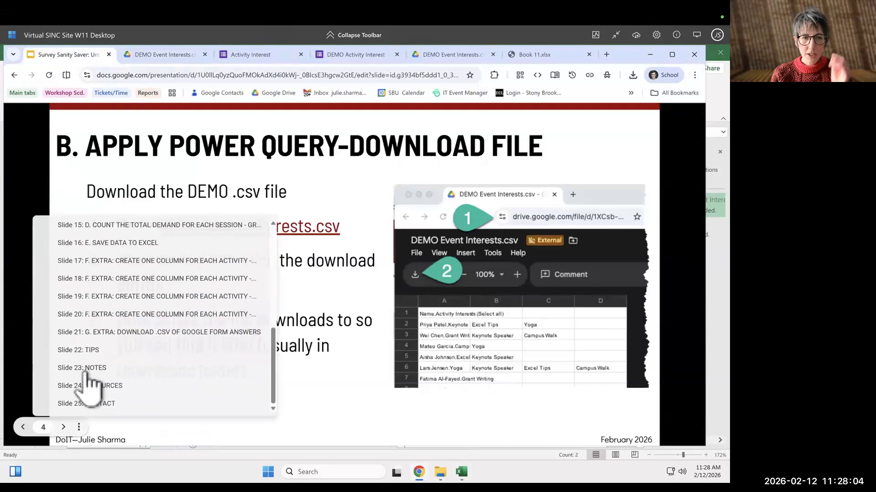
scroll(137, 293, up, 1)
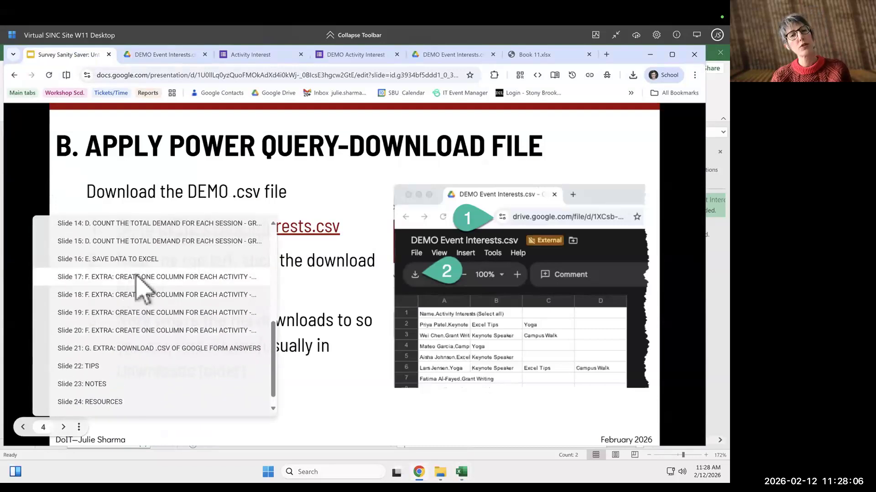
click(139, 282)
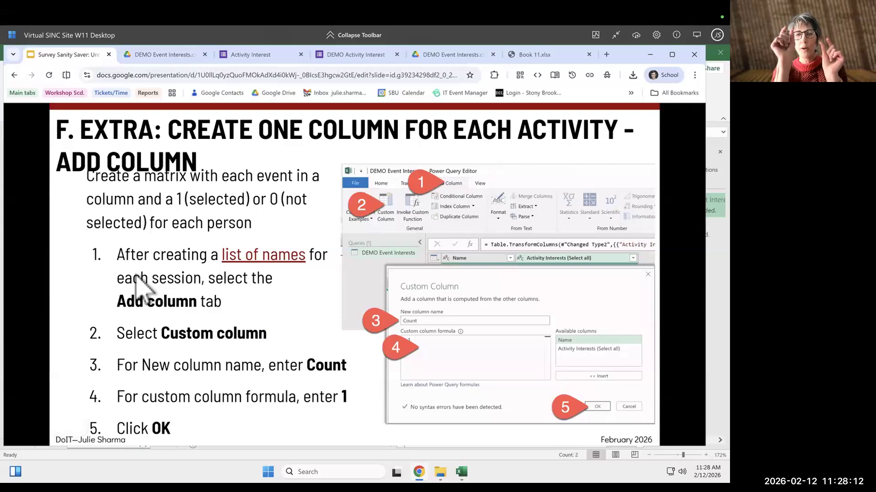
Page through the extra slides on pivoting, adding a total row and replacing null values.
key(Right)
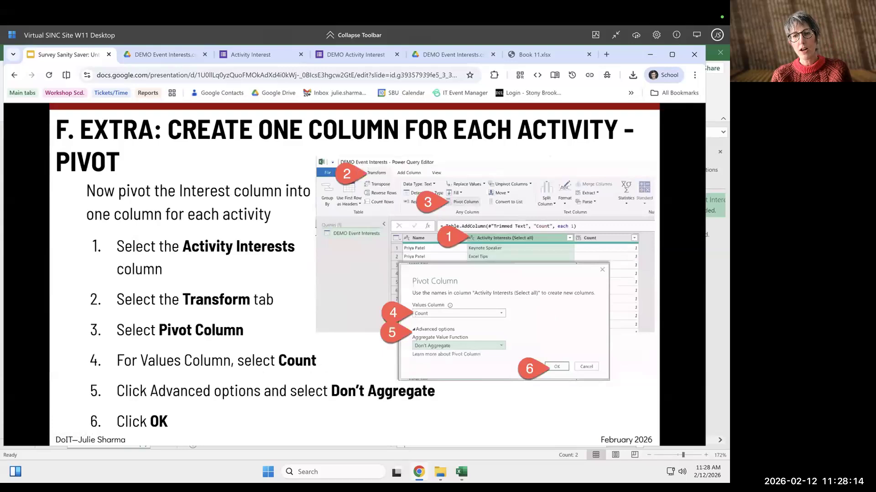
key(Right)
key(Right)
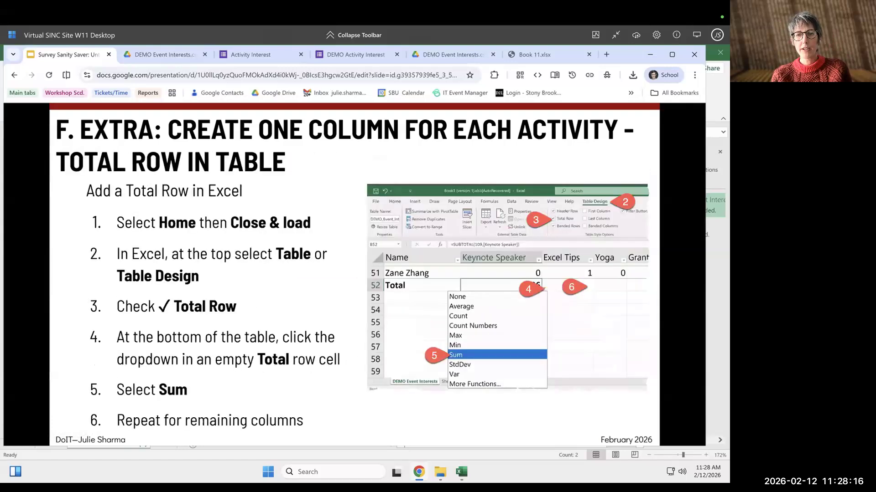
key(Left)
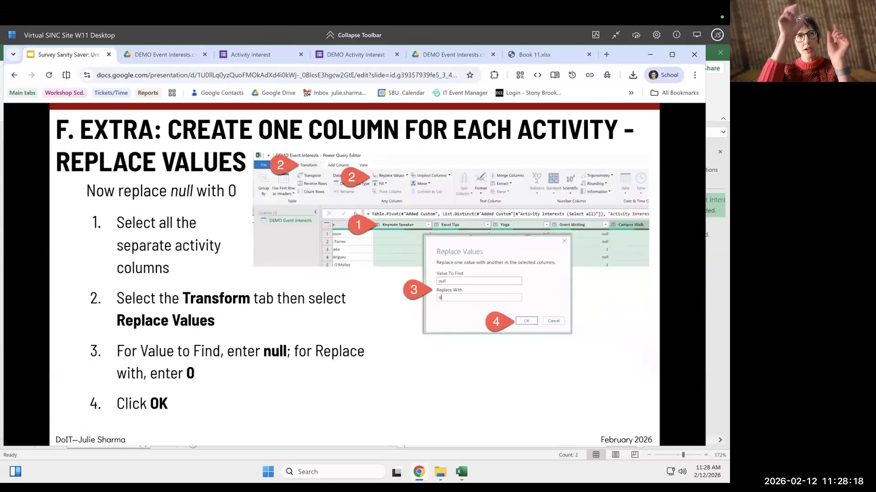